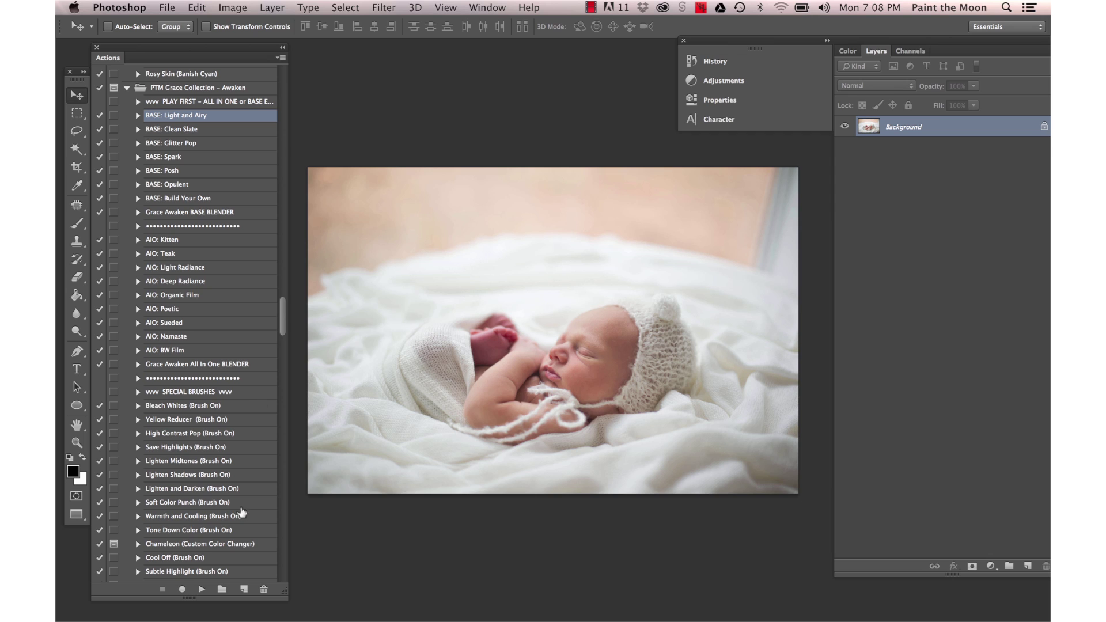
Apply the PTM Light and Airy Base action at 85% opacity, then select Yellow Reducer (Brush On).
click(202, 590)
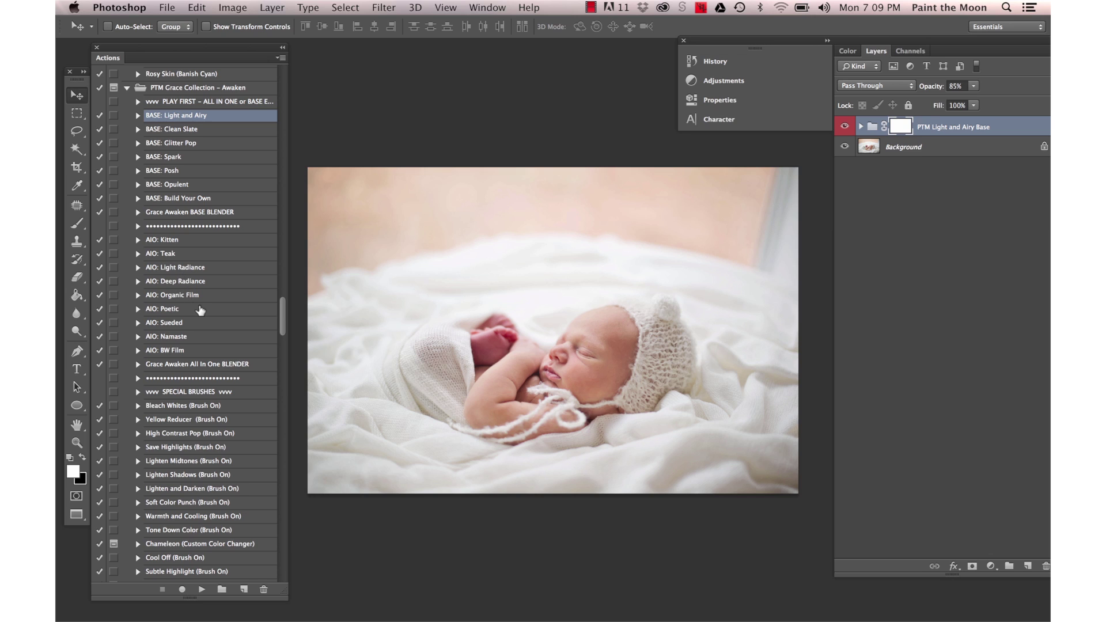
click(189, 421)
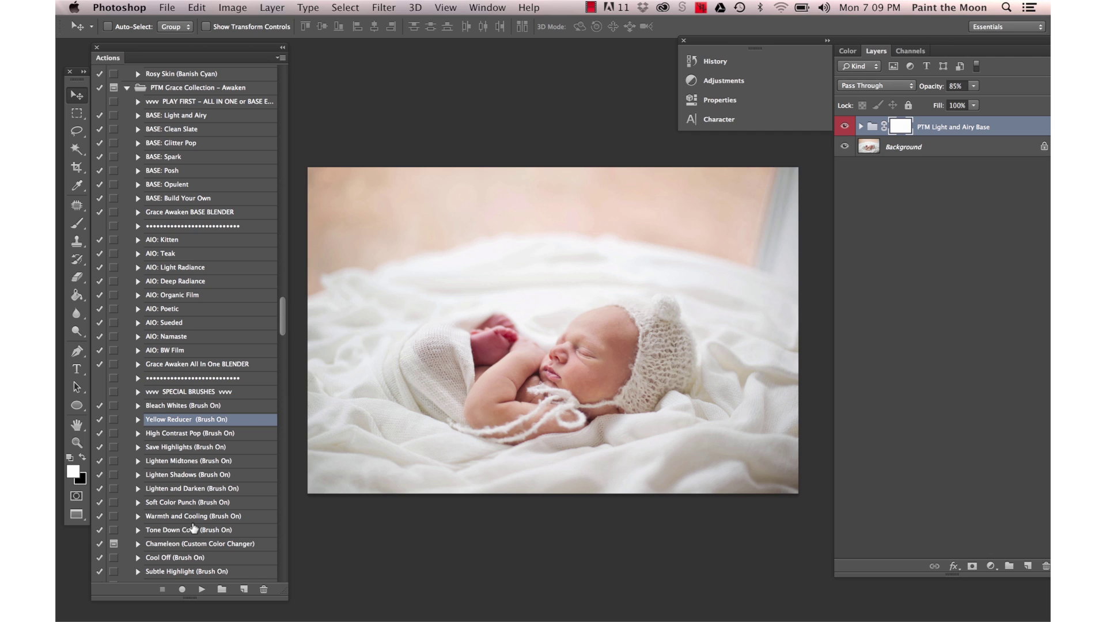
Run Yellow Reducer, brush it onto the baby's face and arms, set 90% opacity, and compare before/after.
click(201, 590)
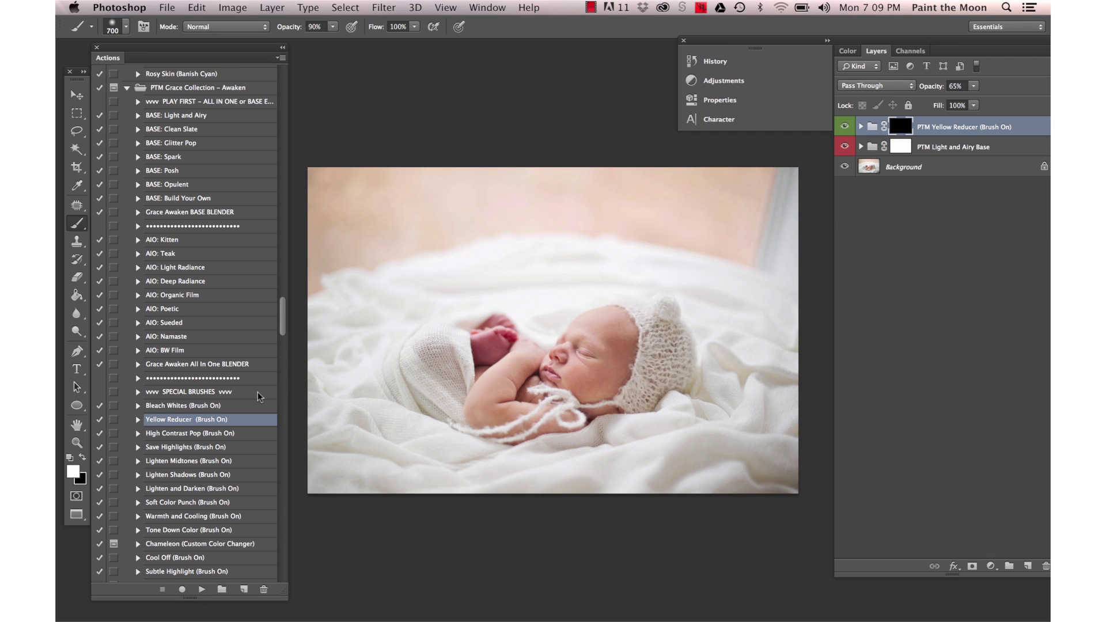
scroll(222, 449, down, 3)
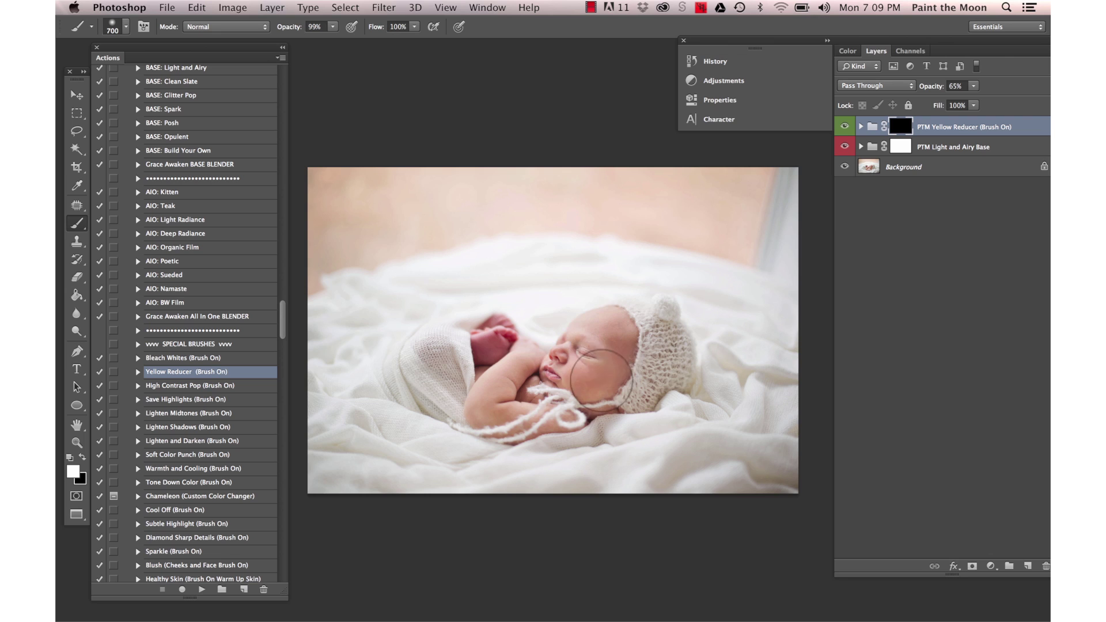
mouse_move(499, 353)
mouse_down()
mouse_move(490, 404)
mouse_move(595, 347)
mouse_move(543, 401)
mouse_move(619, 346)
mouse_up()
drag(928, 91, 938, 96)
click(844, 128)
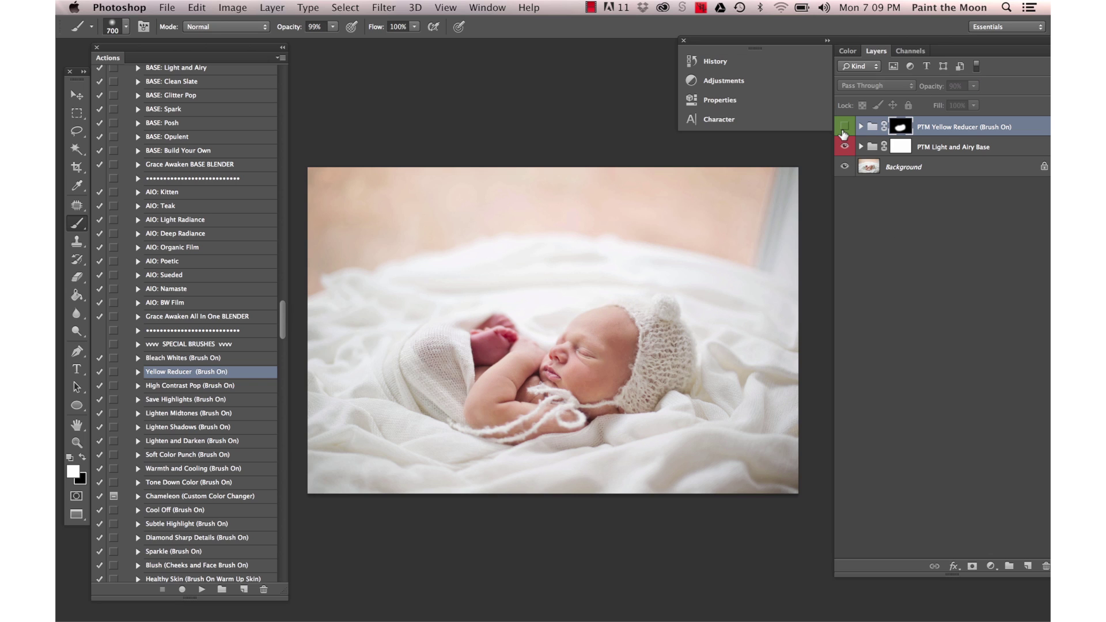
click(844, 128)
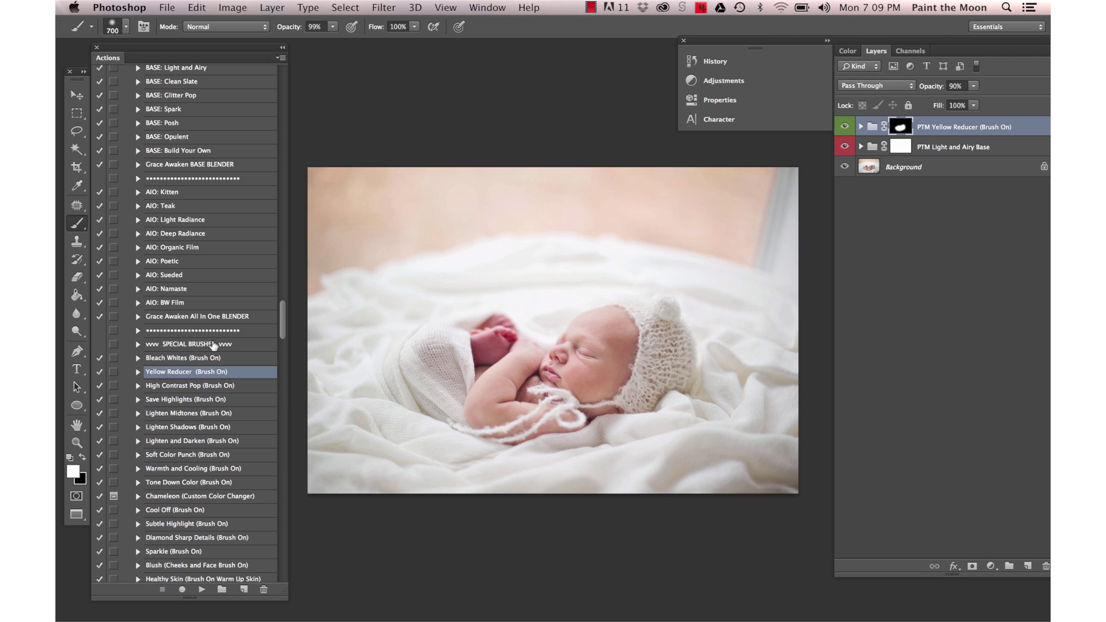
Run the Chameleon action, expand the PTM Chameleon group, and select its Custom Color Painter fill.
click(210, 497)
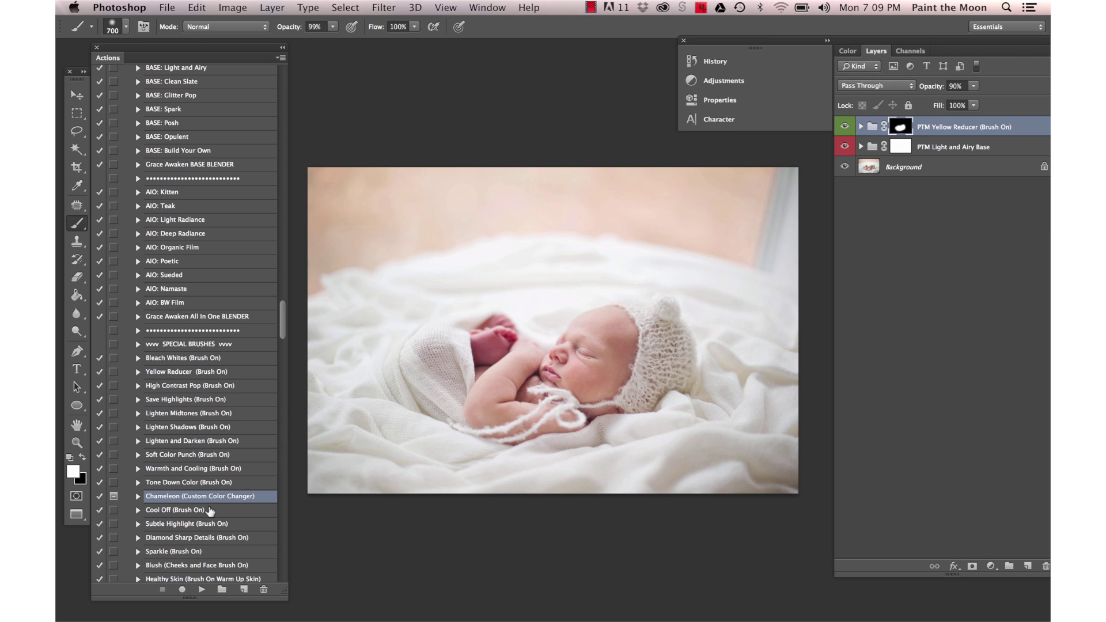
click(201, 590)
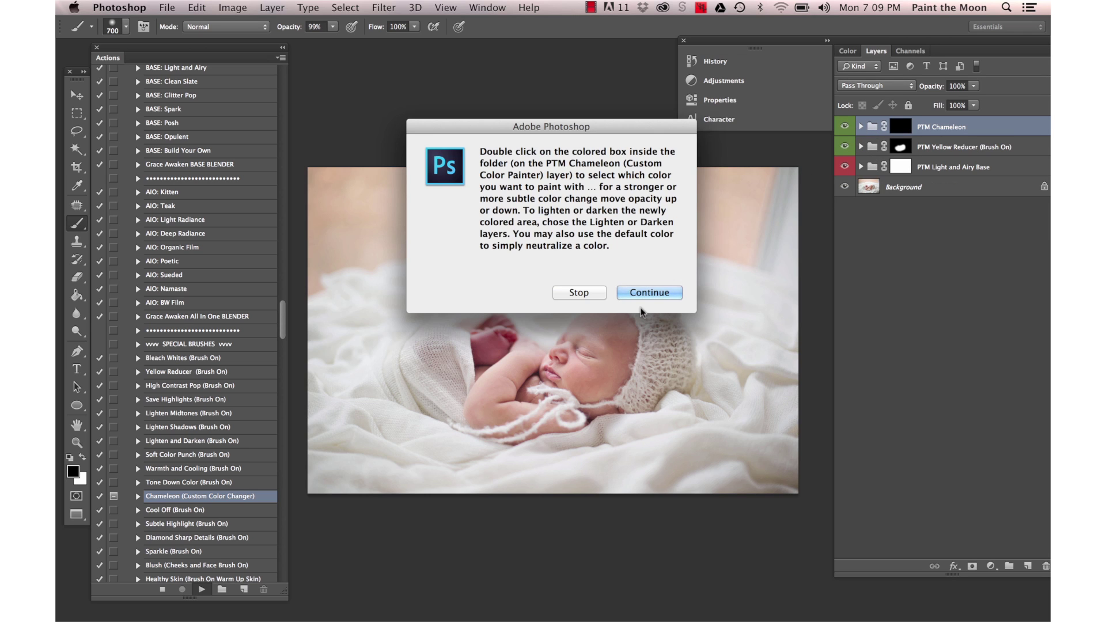
click(649, 292)
click(859, 126)
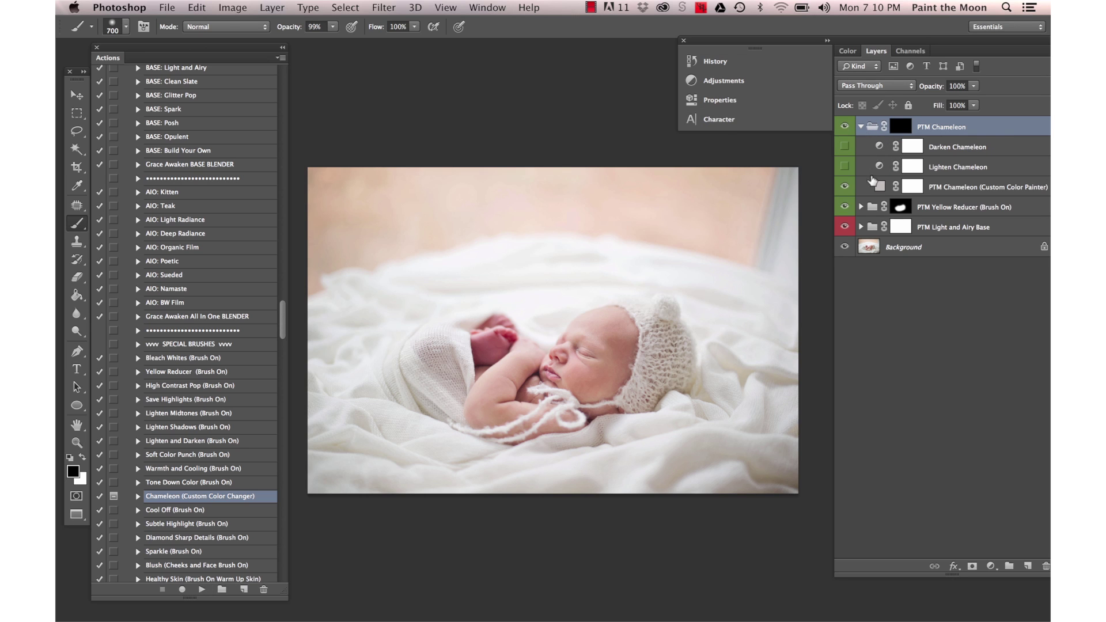
click(863, 185)
Zoom in and set the painter fill to the sampled pink skin tone dbb4a7.
key(super+equal)
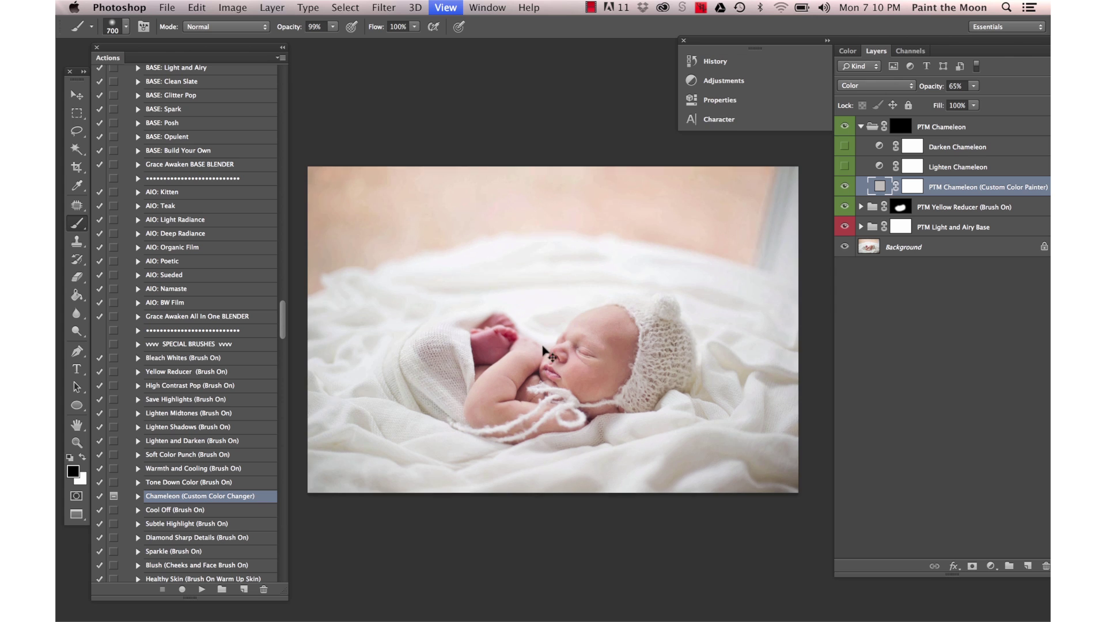
key(super+equal)
key(super+equal)
key(super+equal)
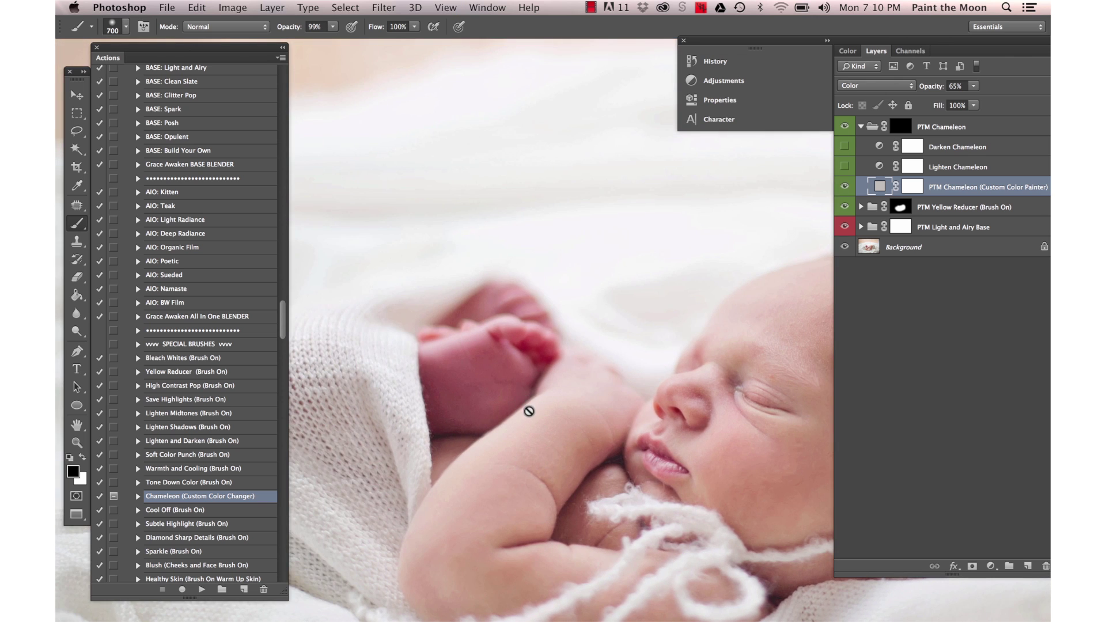
key(i)
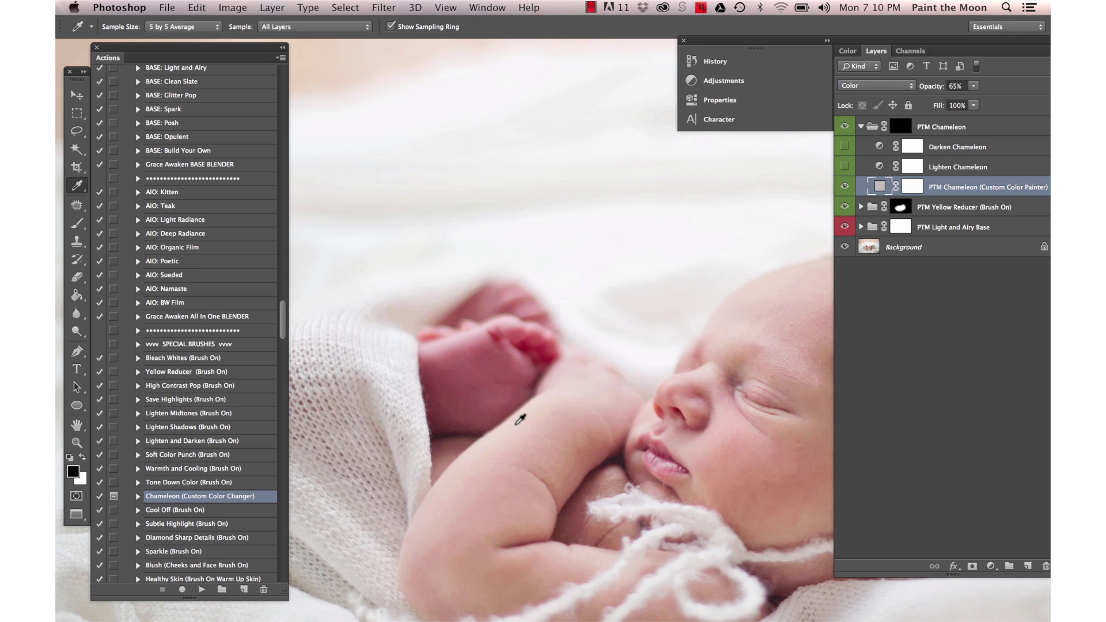
click(541, 430)
double_click(876, 185)
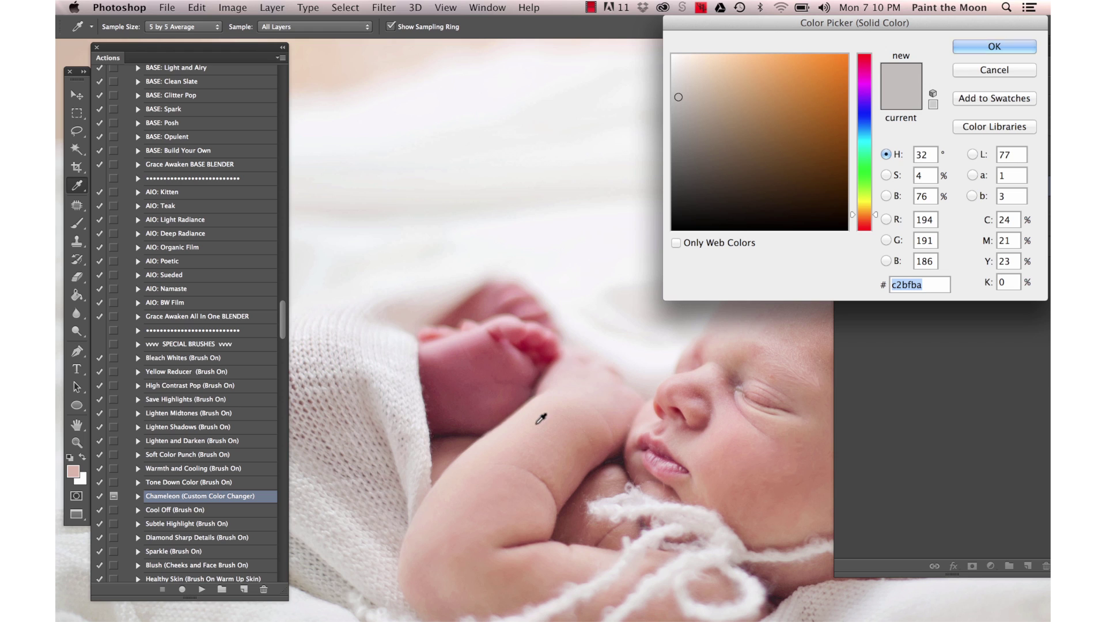
click(546, 426)
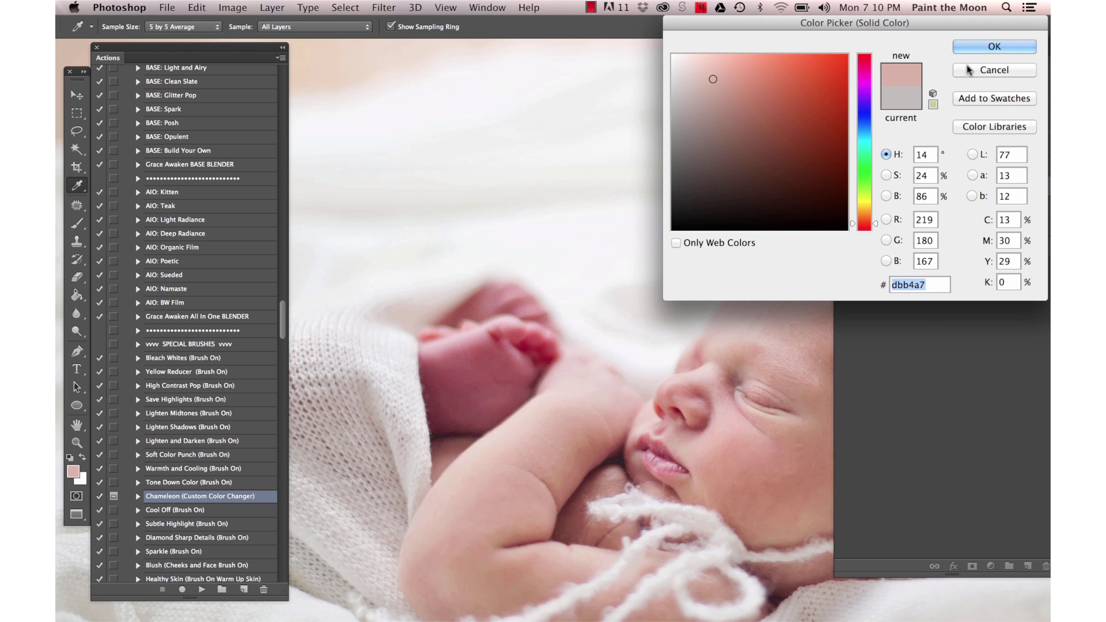
click(980, 47)
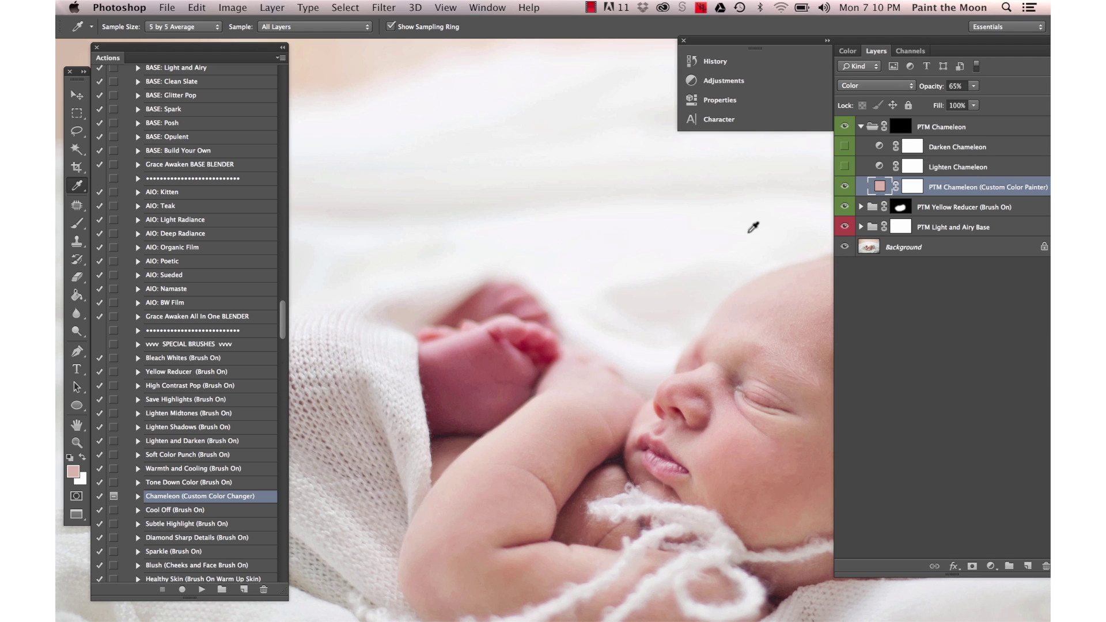
Paint the Chameleon group's mask onto the foot with a smaller white brush.
click(900, 127)
key(d)
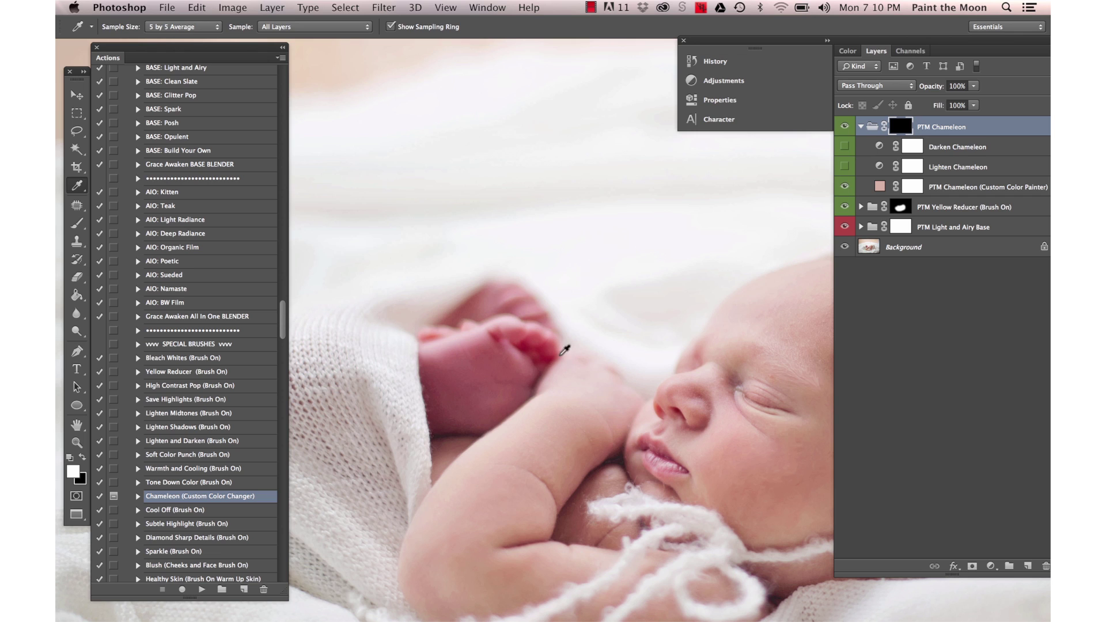
key(b)
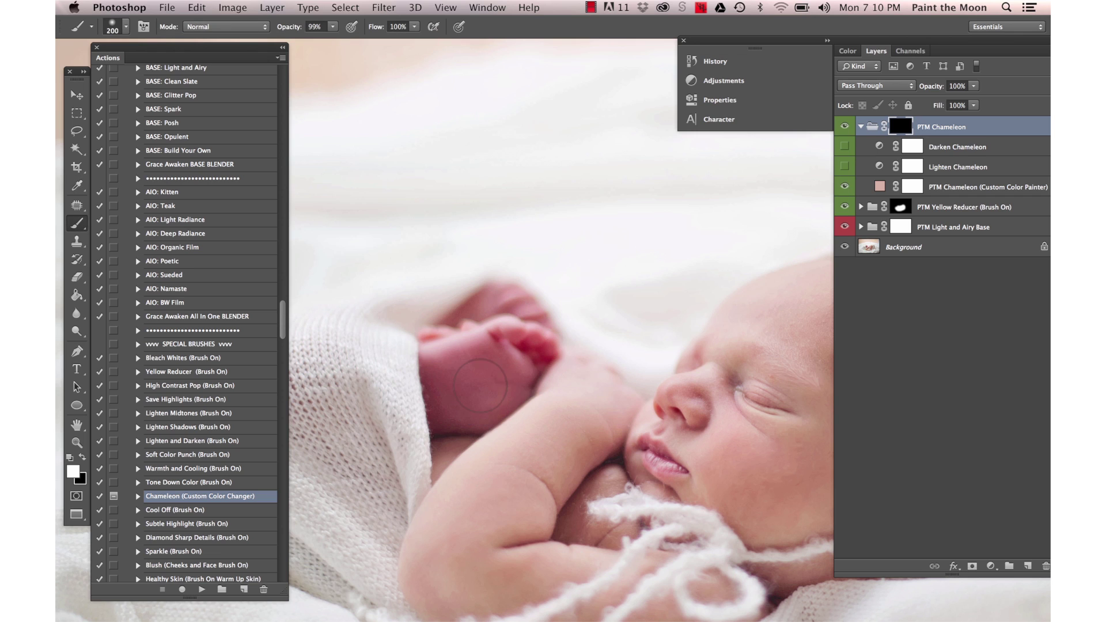
key(bracketleft)
mouse_move(496, 323)
mouse_down()
mouse_move(529, 319)
mouse_move(518, 359)
mouse_move(465, 339)
mouse_move(549, 356)
mouse_up()
Lower the Chameleon group to 60% opacity and turn on Lighten Chameleon after comparing.
drag(939, 87, 916, 93)
click(845, 167)
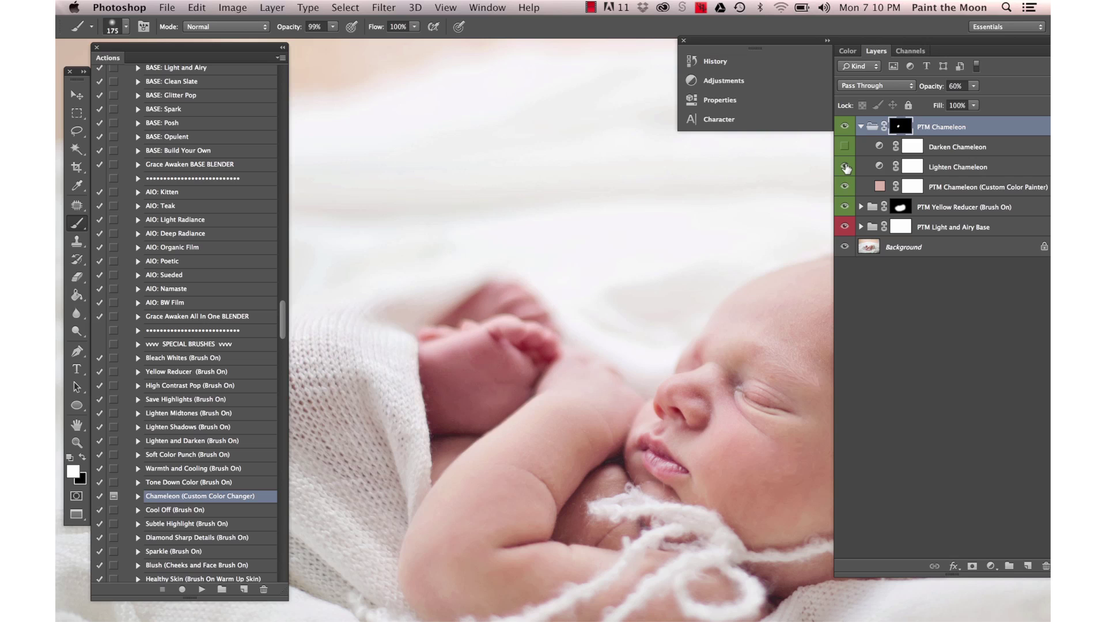
click(846, 167)
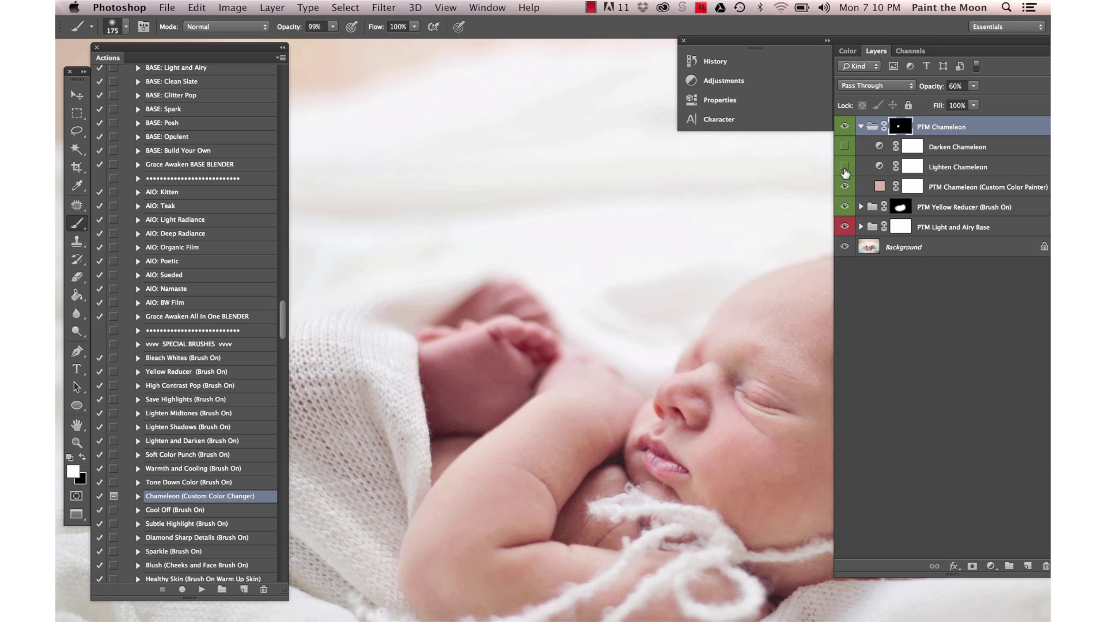
click(846, 168)
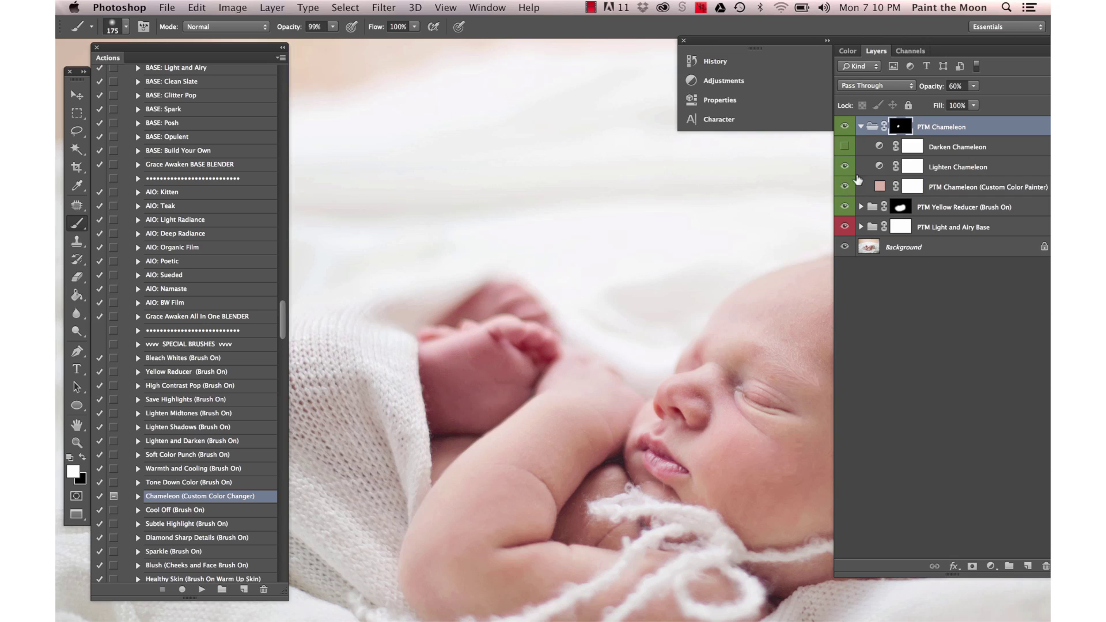
Resample the painter fill from the baby's arm to the deeper rose-brown ba7a66.
double_click(880, 186)
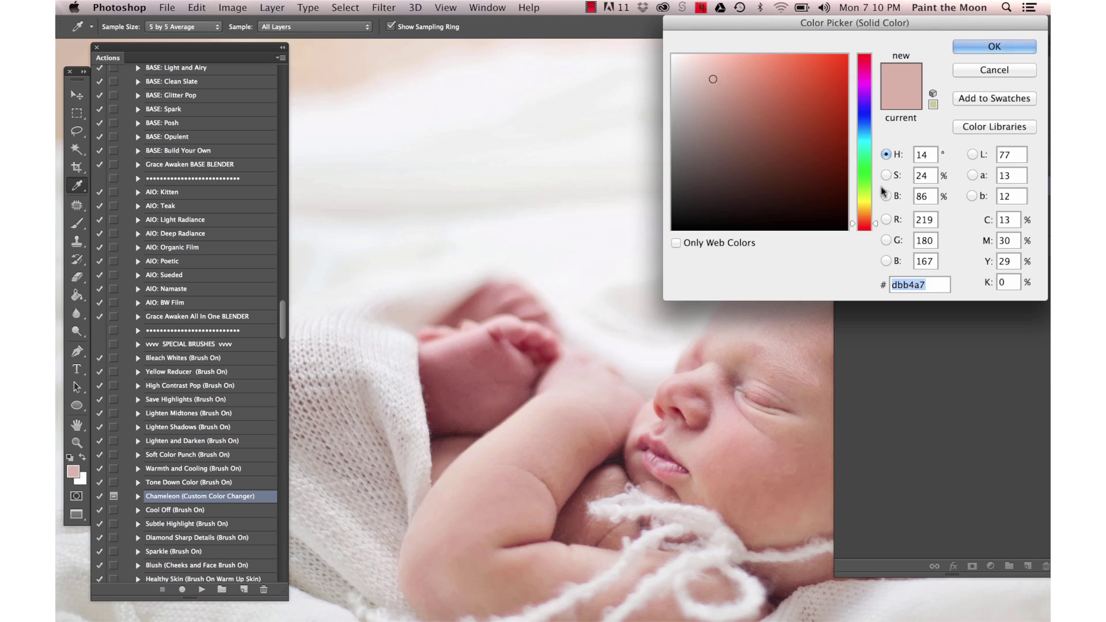
drag(828, 24, 831, 342)
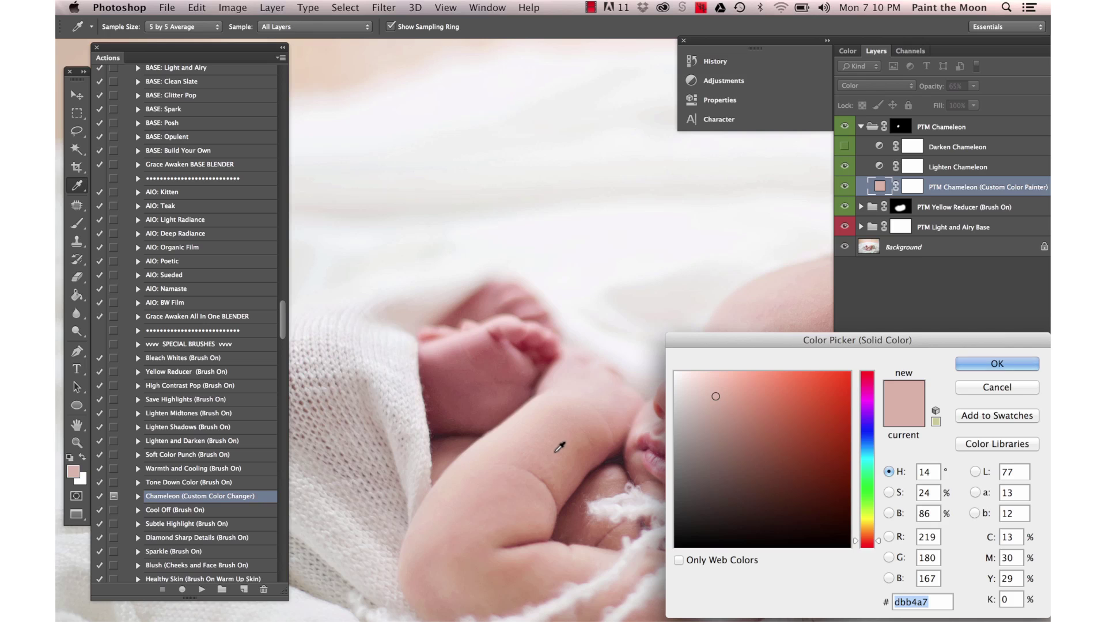
click(584, 447)
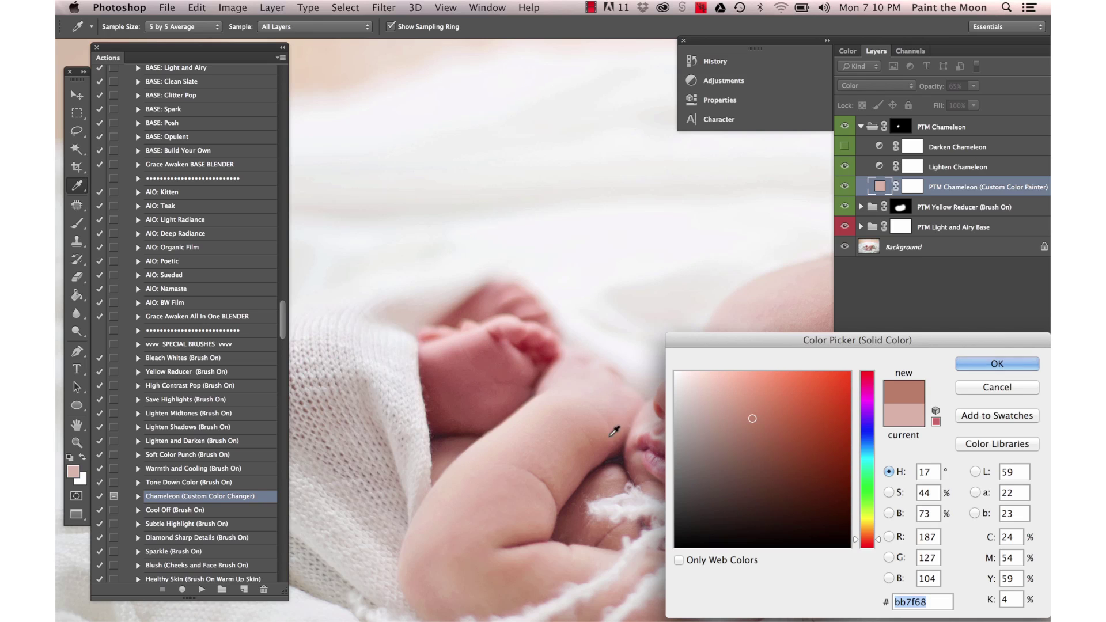
click(602, 436)
click(602, 435)
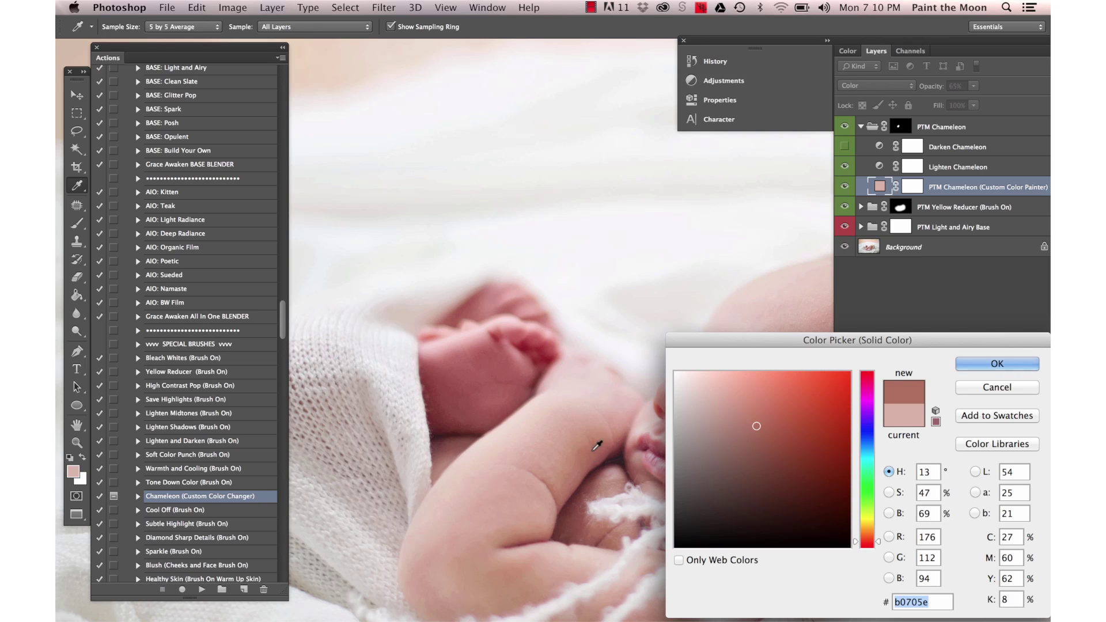
click(610, 436)
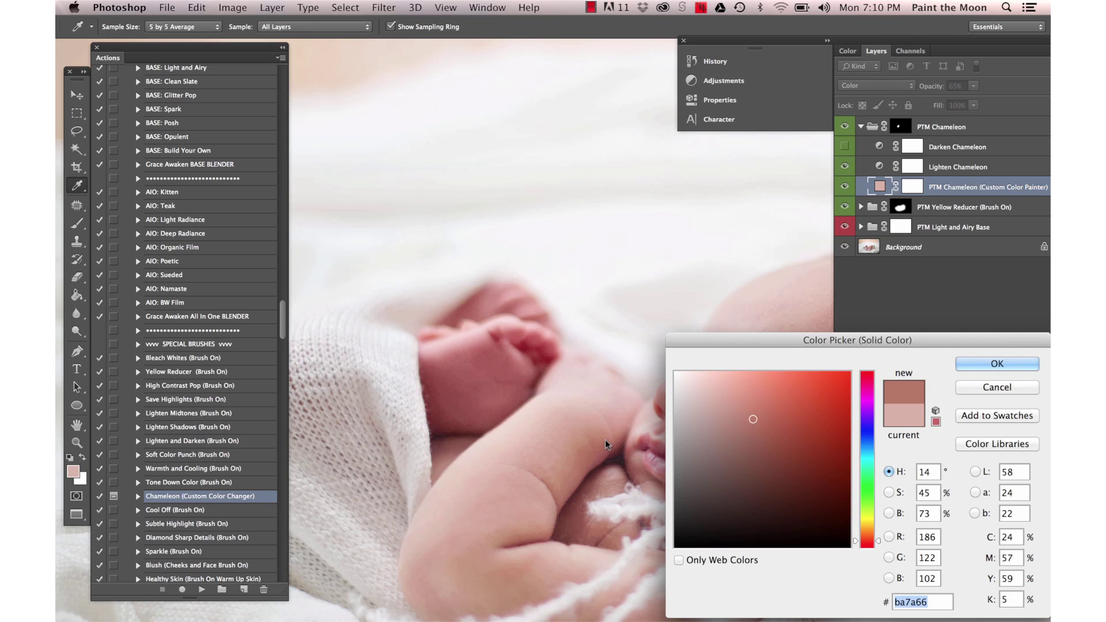
click(961, 366)
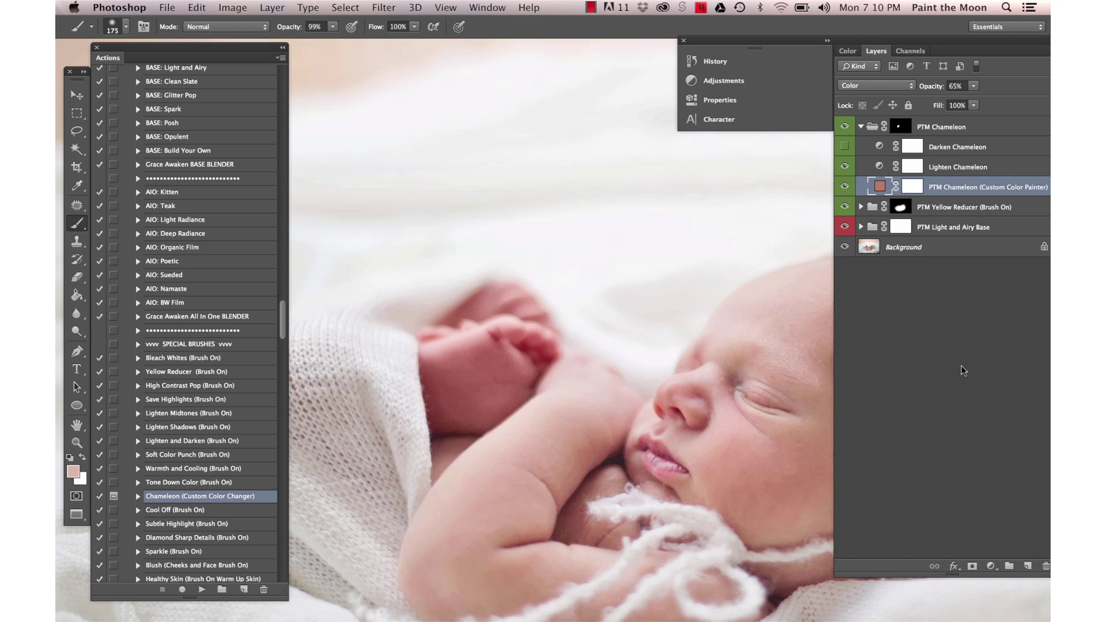
Collapse the PTM Chameleon group, compare edits on and off, and zoom out to the whole photo.
key(v)
click(861, 126)
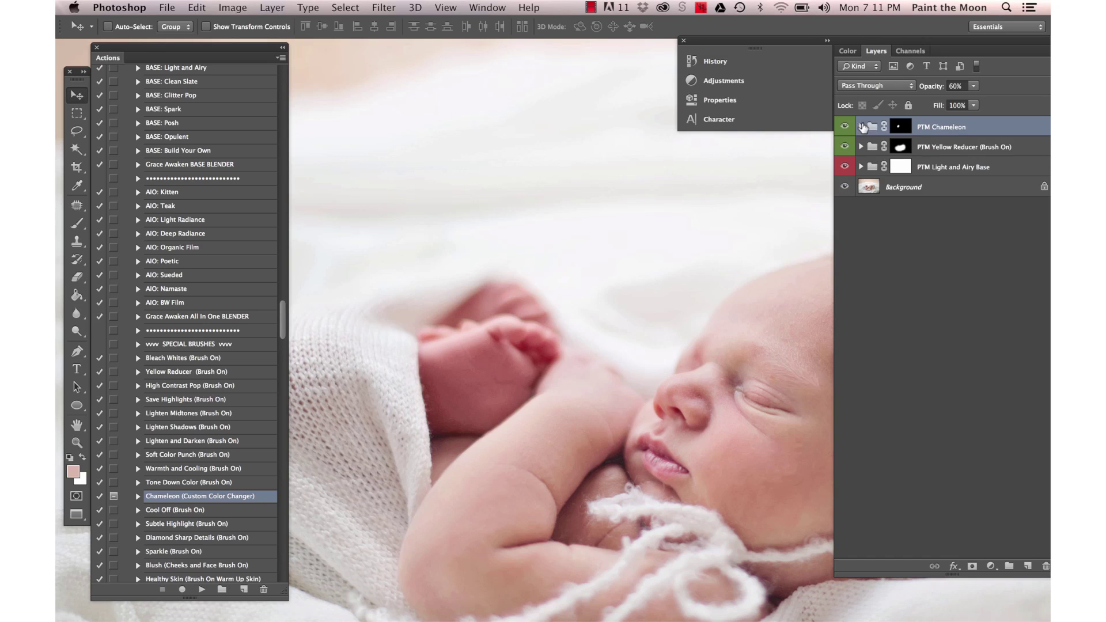
click(844, 127)
click(844, 127)
key(super+minus)
key(super+minus)
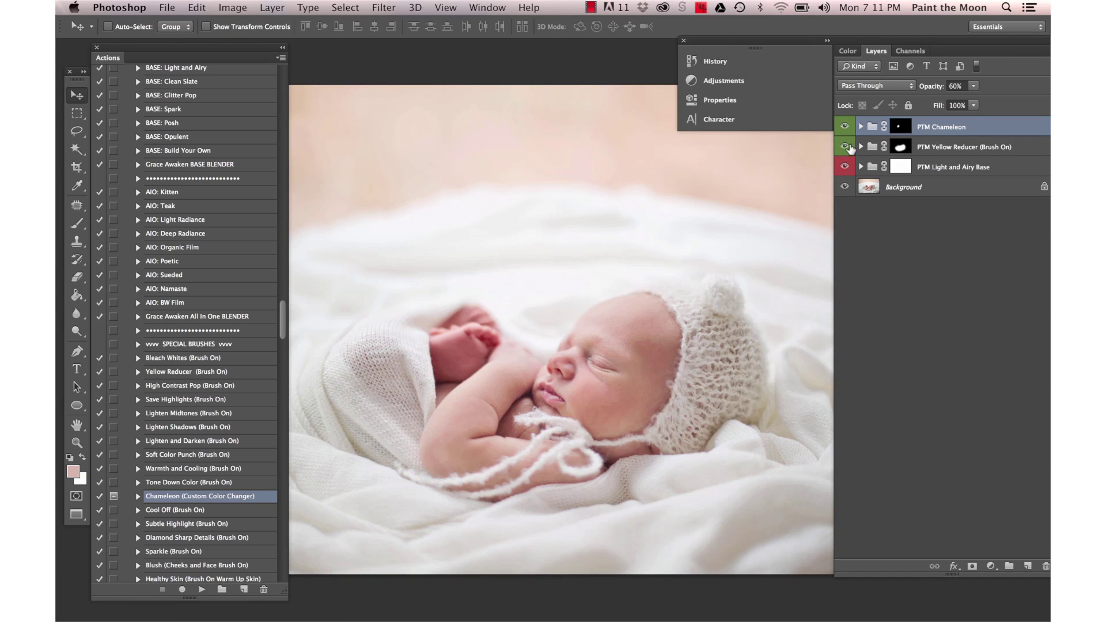
alt+click(845, 187)
alt+click(845, 187)
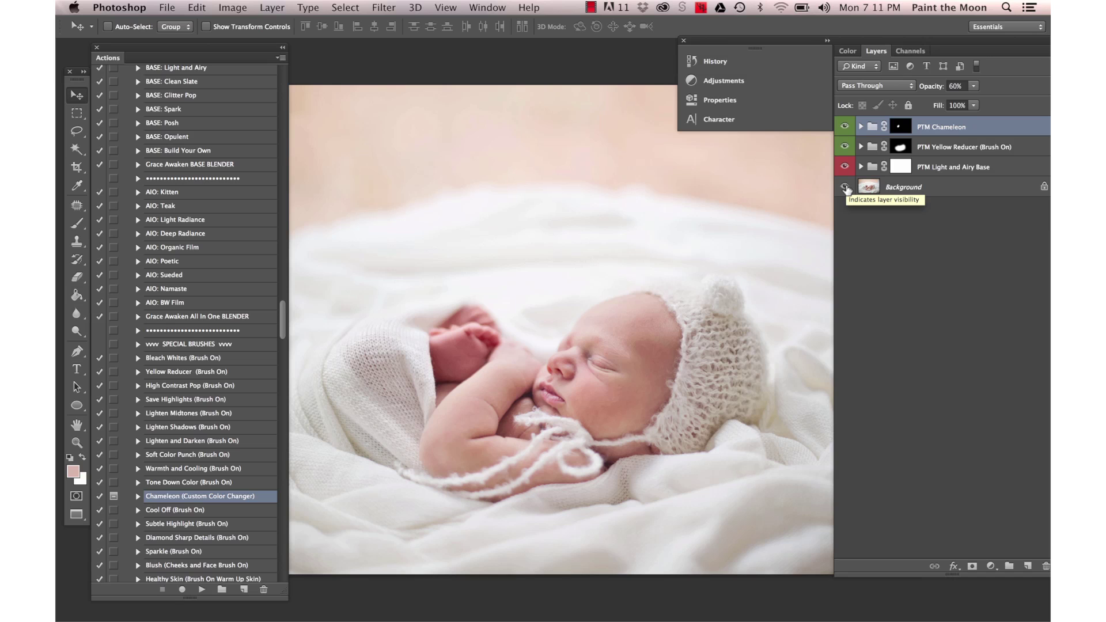
key(super+minus)
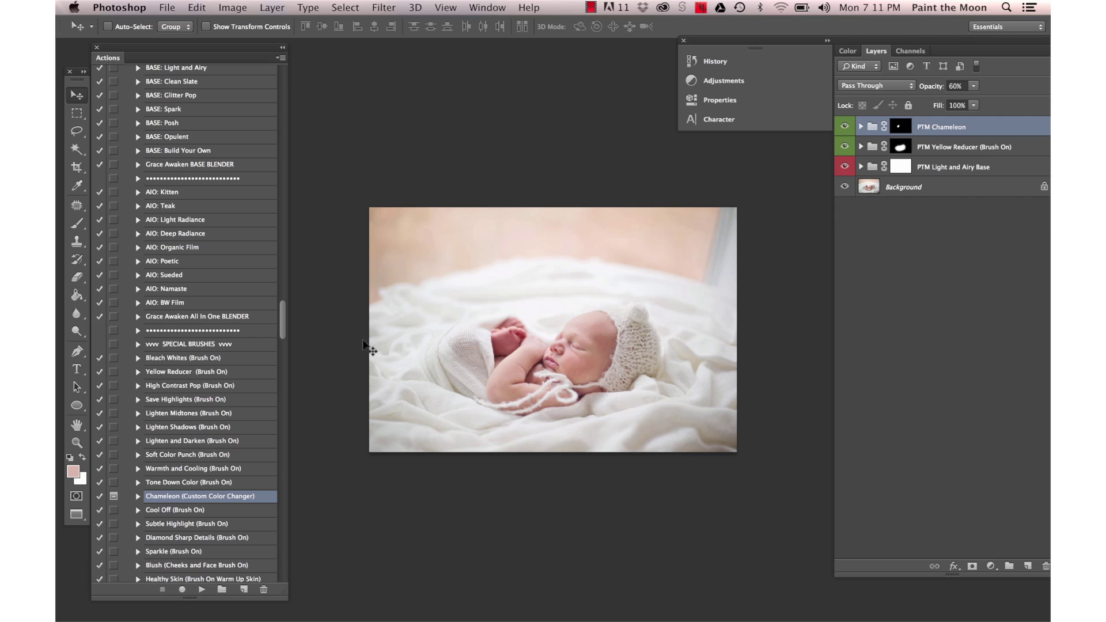
Run the Natural Soft Light (Brush On) action from further down the Actions list.
scroll(196, 344, down, 15)
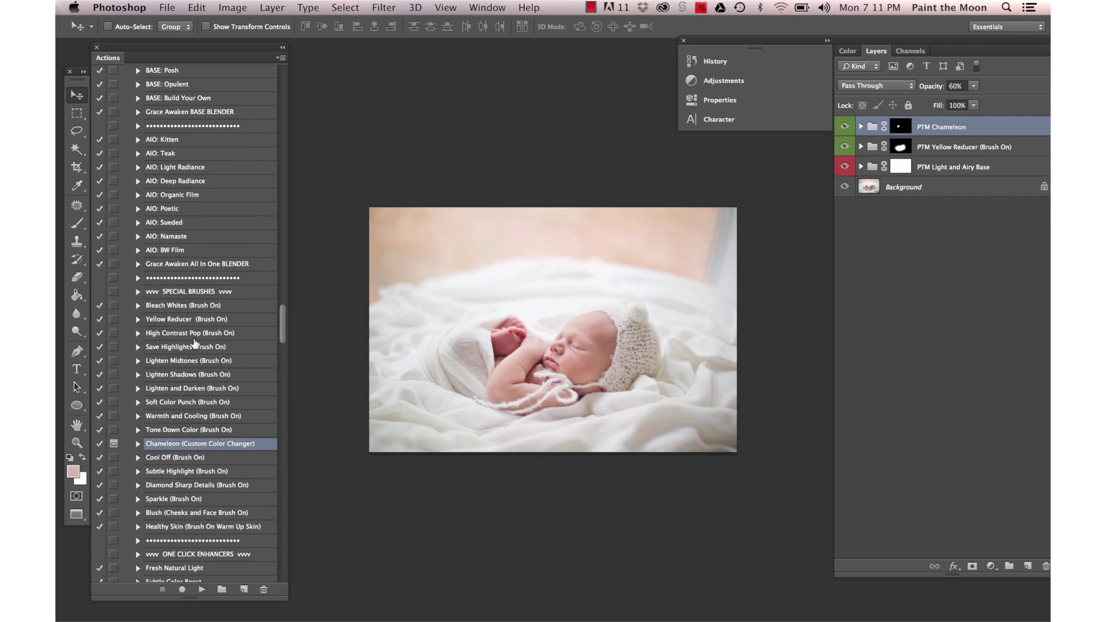
scroll(195, 344, down, 3)
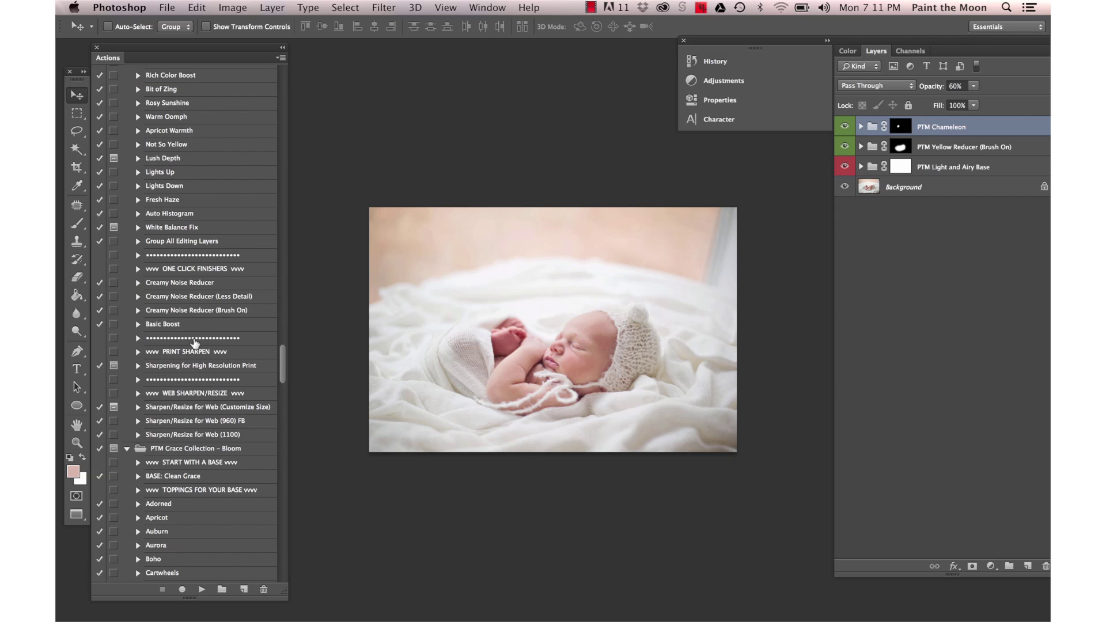
scroll(196, 344, down, 15)
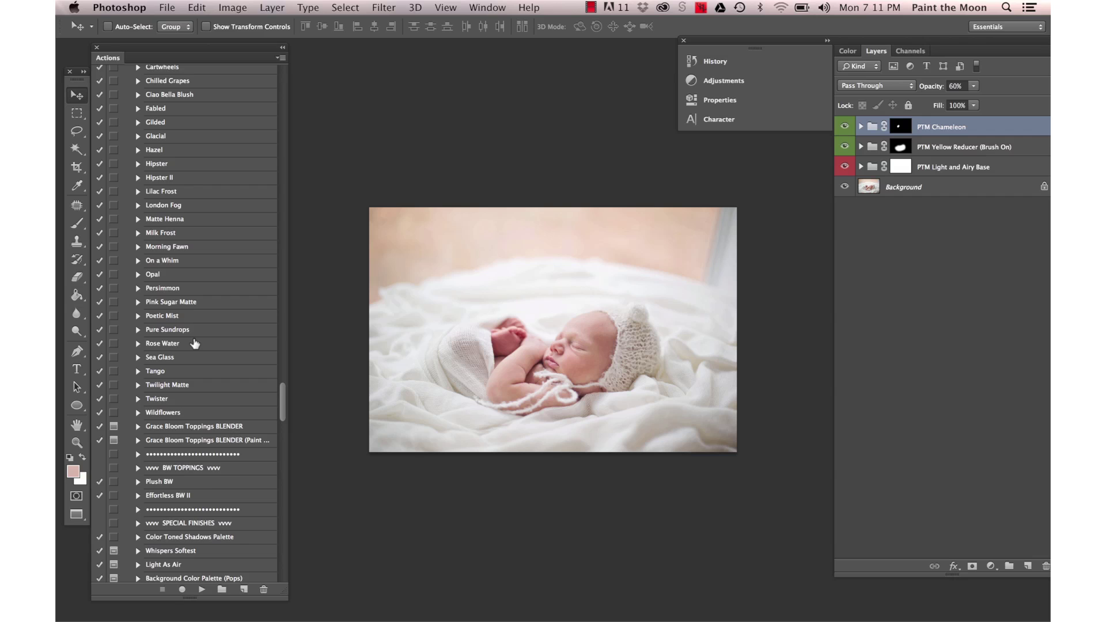
scroll(196, 344, down, 1)
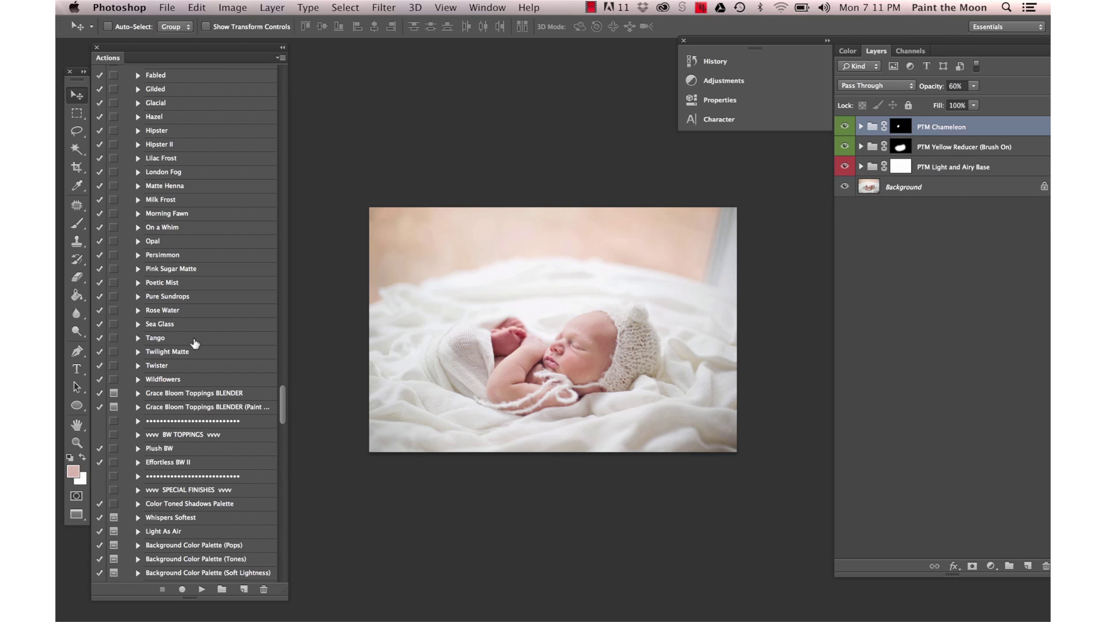
scroll(196, 344, down, 5)
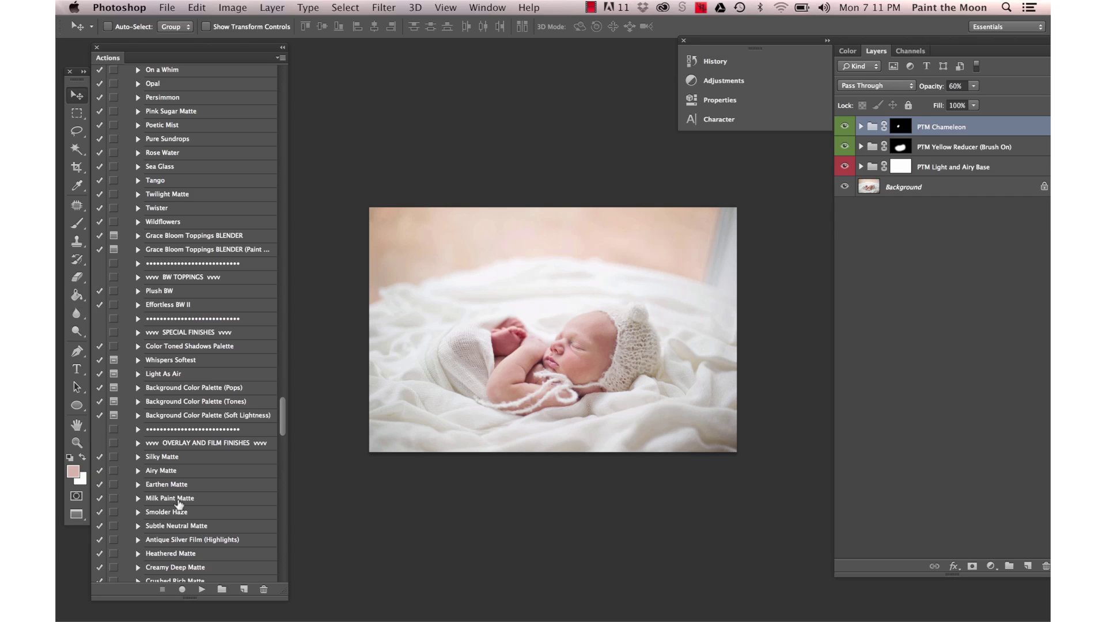
scroll(179, 504, down, 10)
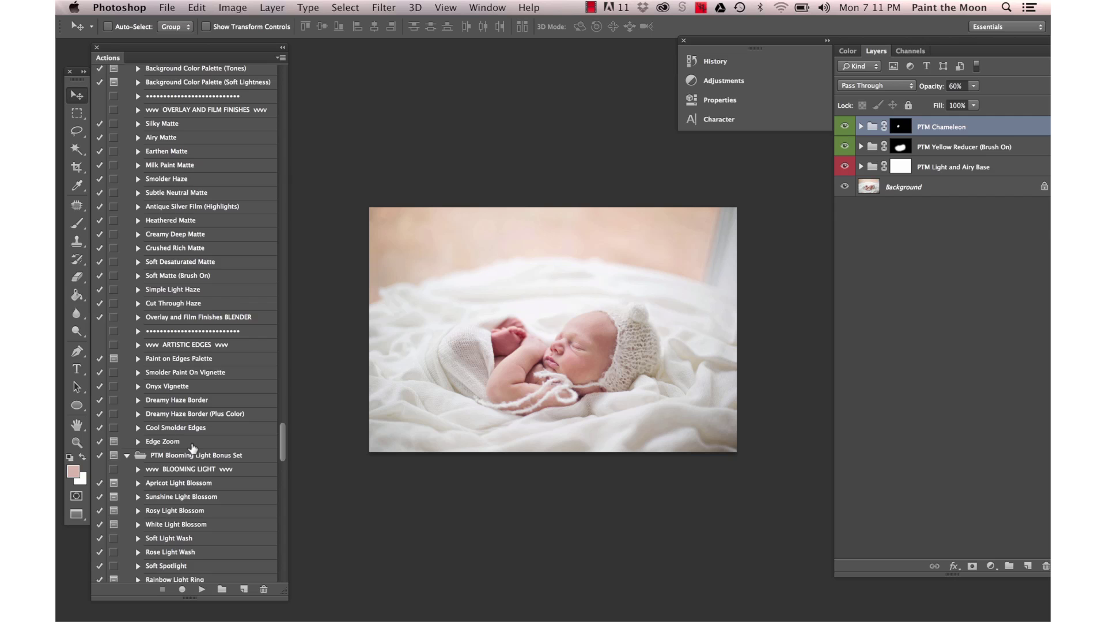
scroll(193, 448, down, 2)
scroll(200, 536, down, 3)
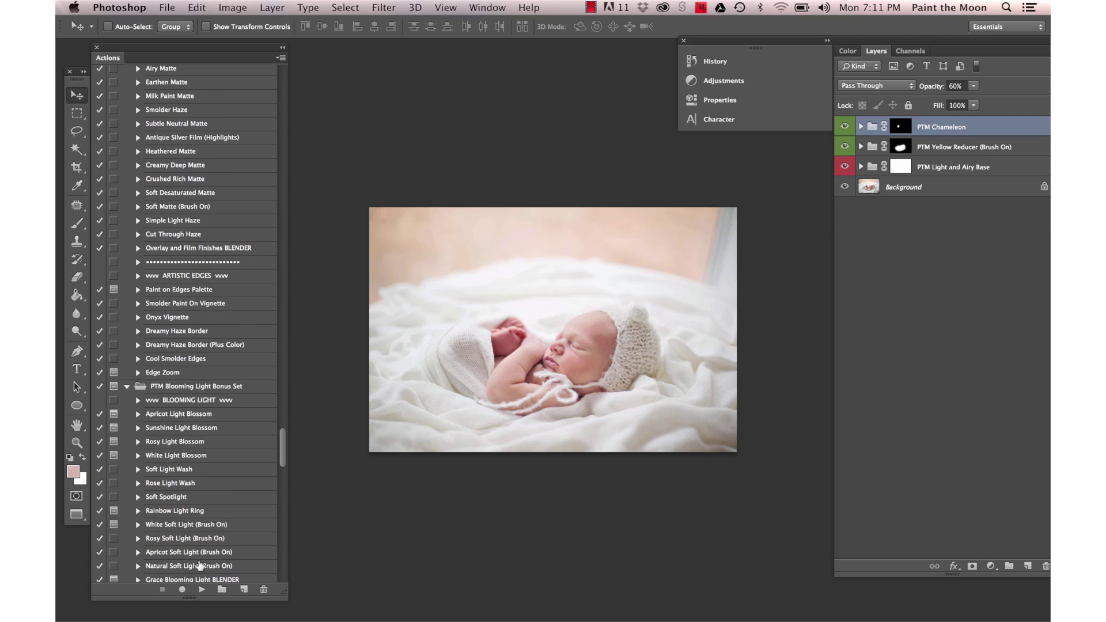
click(197, 520)
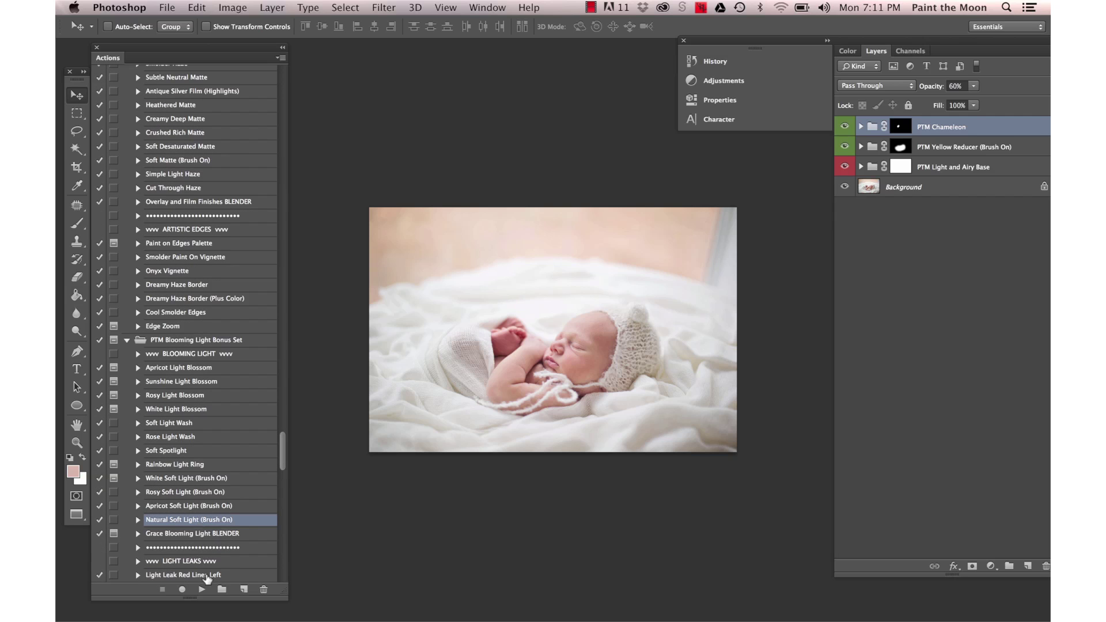
click(202, 590)
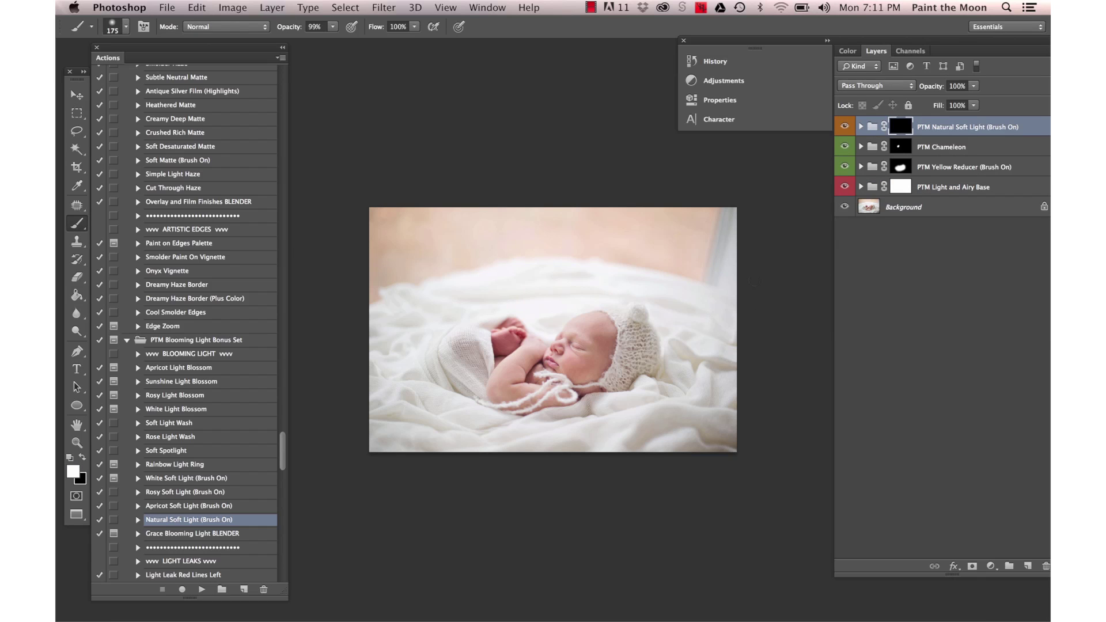
Brush soft light across the top of the photo with a 1400-pixel brush and expand the group.
key(bracketright)
key(bracketright)
key(bracketright)
key(bracketright)
key(bracketright)
key(bracketright)
key(bracketright)
key(bracketright)
mouse_move(723, 262)
mouse_down()
mouse_move(709, 237)
mouse_move(593, 199)
mouse_move(383, 267)
mouse_move(658, 226)
mouse_move(698, 262)
mouse_move(582, 205)
mouse_move(379, 269)
mouse_move(402, 221)
mouse_move(557, 201)
mouse_move(745, 233)
mouse_up()
click(861, 126)
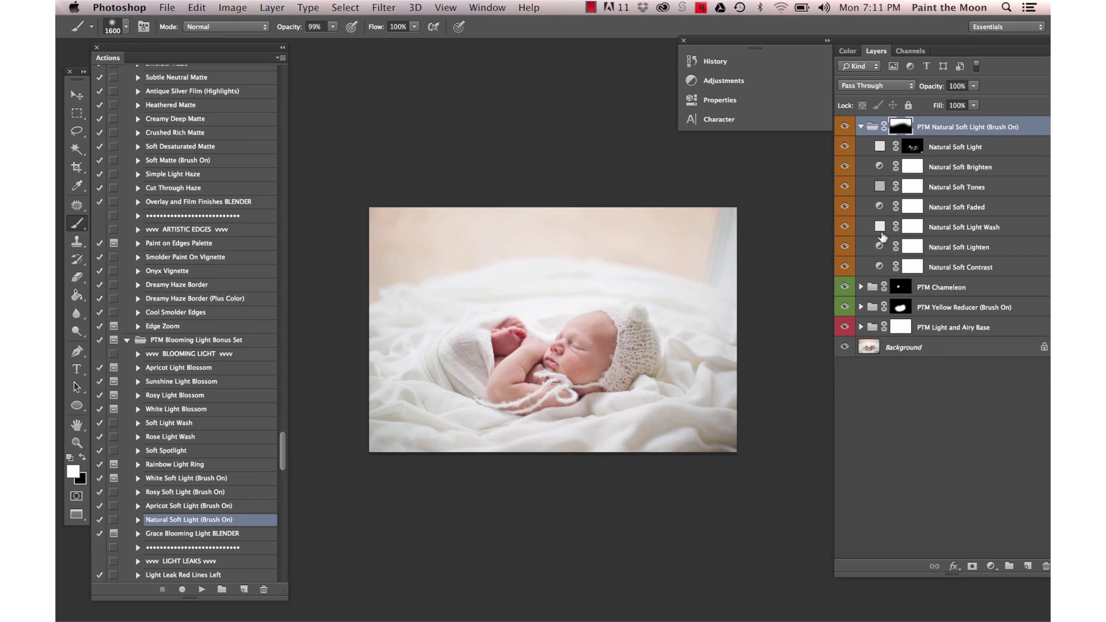
Raise Natural Soft Light Wash to 93% opacity and nudge Natural Soft Light to 43%.
click(881, 227)
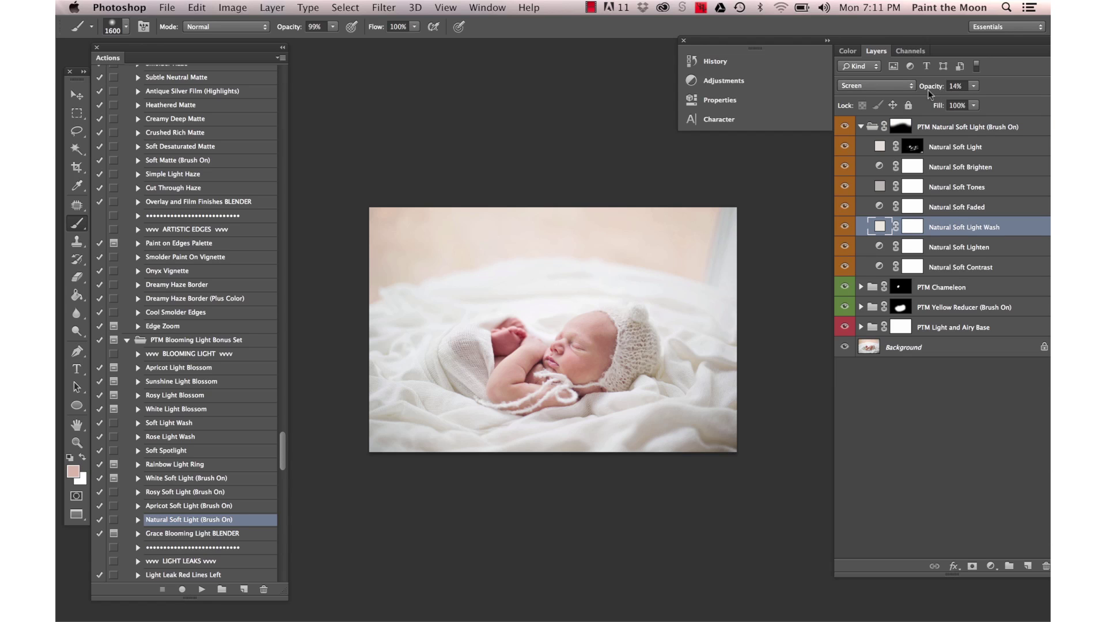
drag(924, 88, 999, 105)
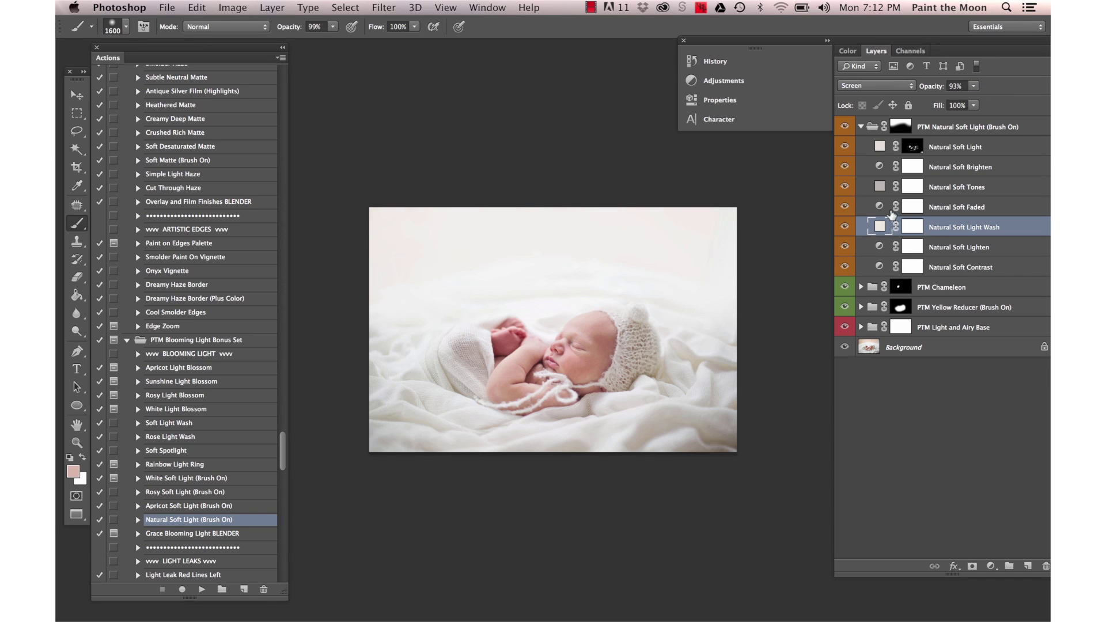
click(880, 208)
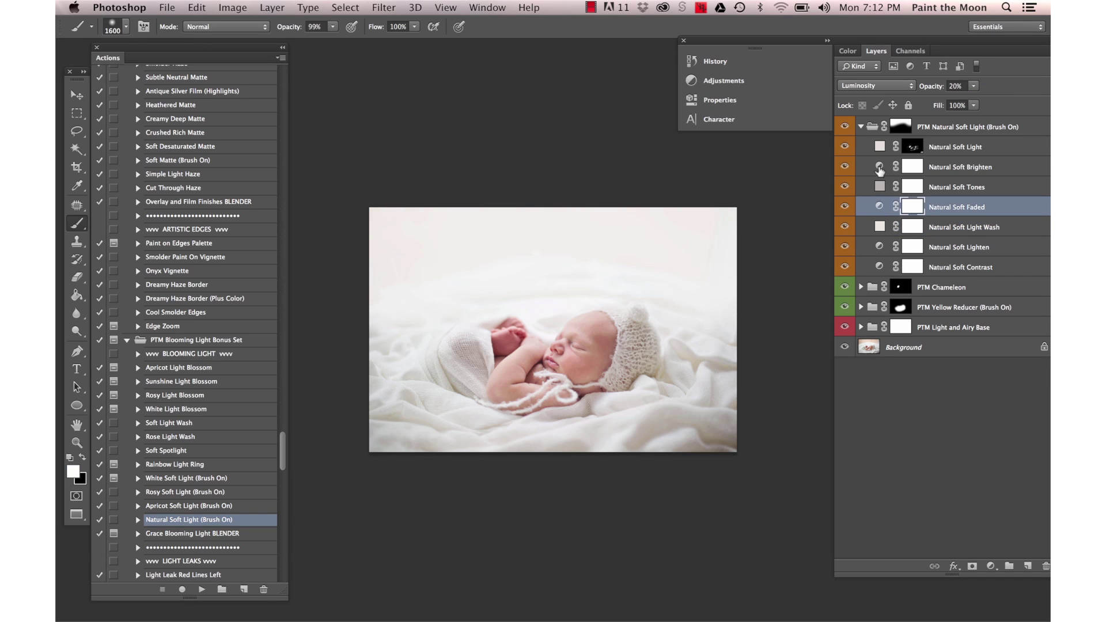
click(879, 170)
click(881, 146)
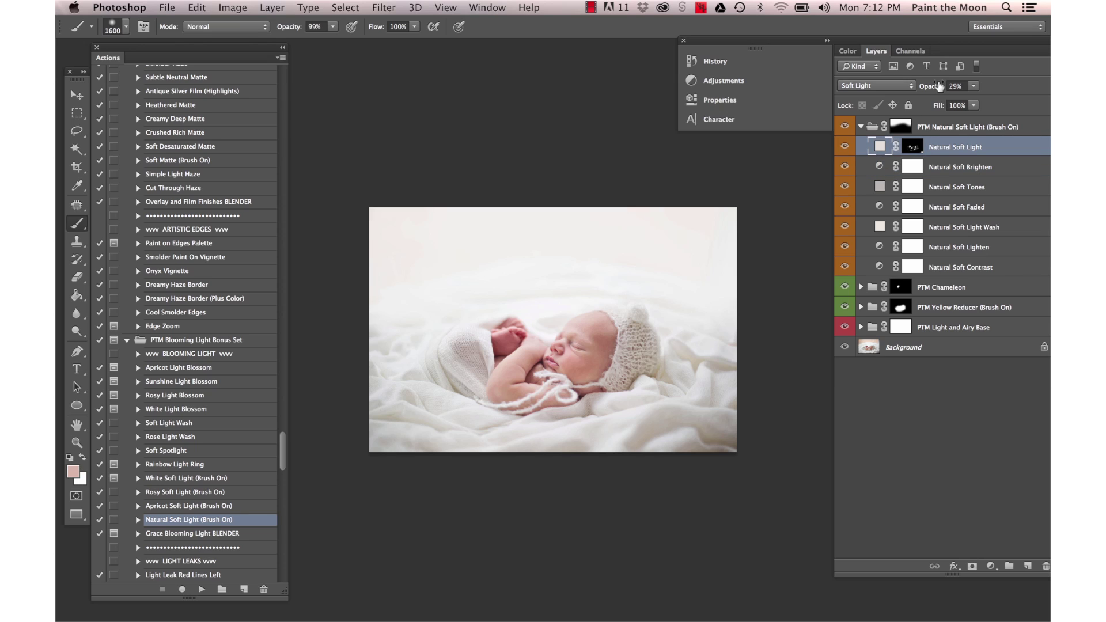
click(935, 87)
drag(935, 87, 938, 87)
click(882, 228)
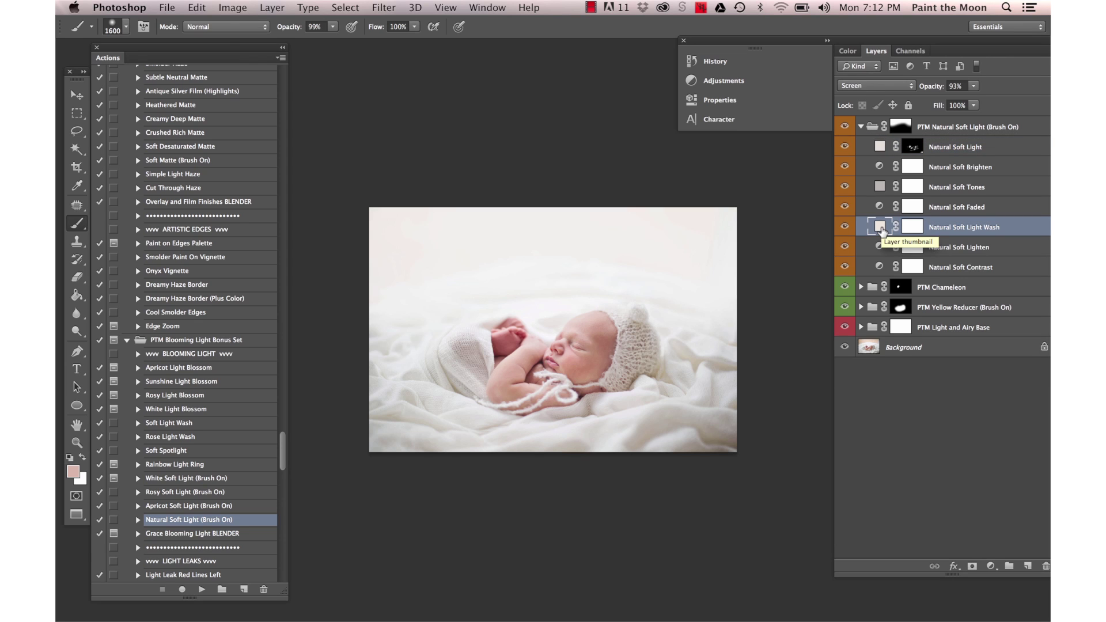
Shift the Natural Soft Light Wash fill colour to a slightly darker beige.
double_click(882, 229)
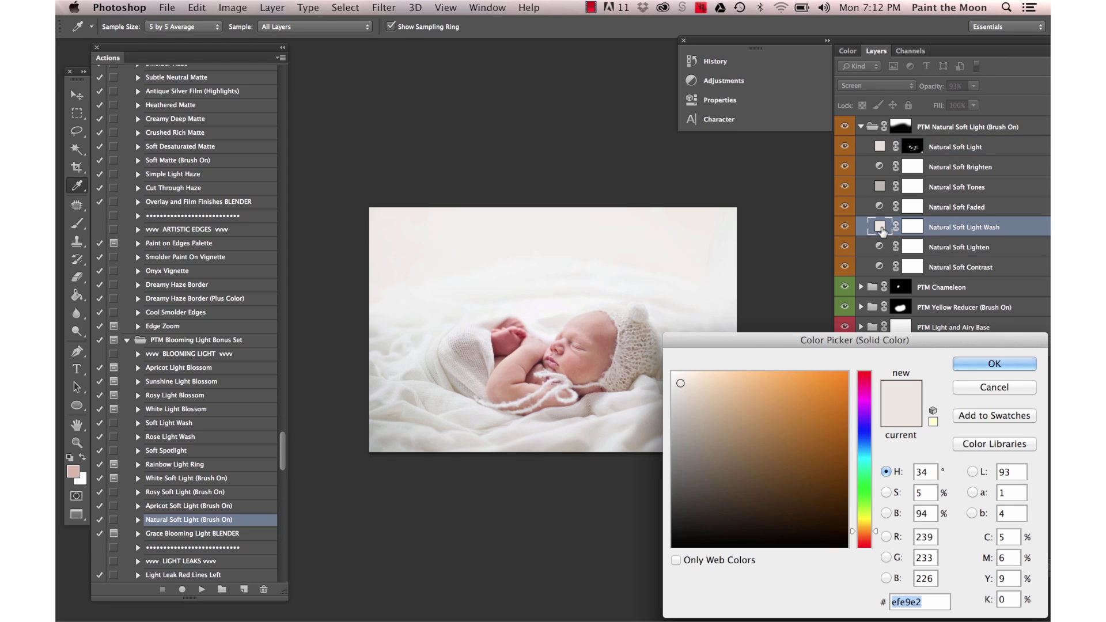
drag(683, 383, 697, 392)
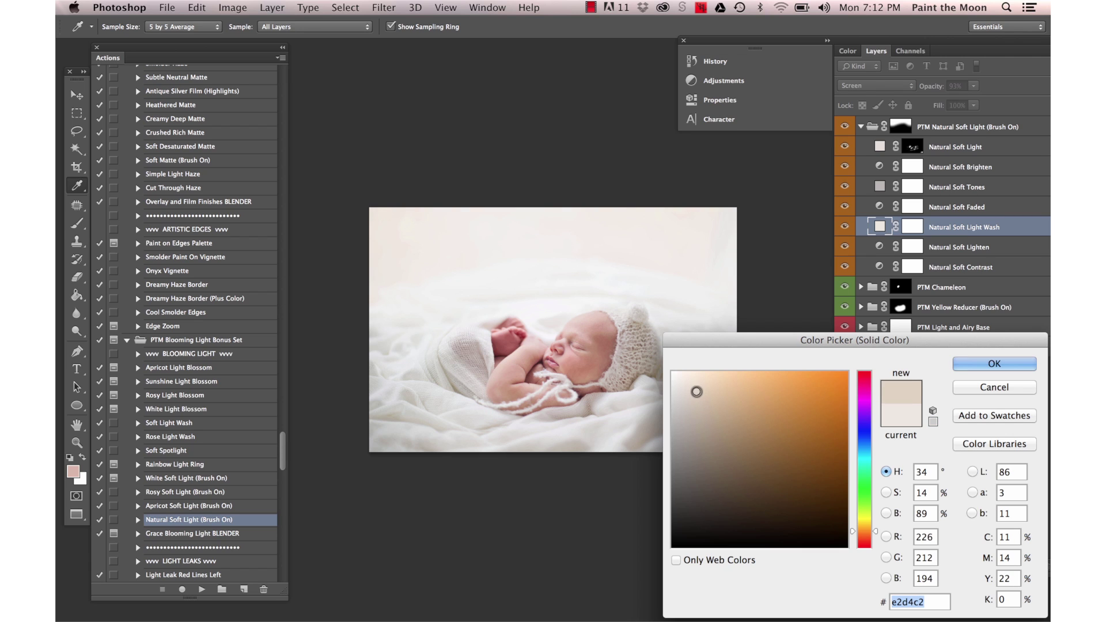
click(999, 365)
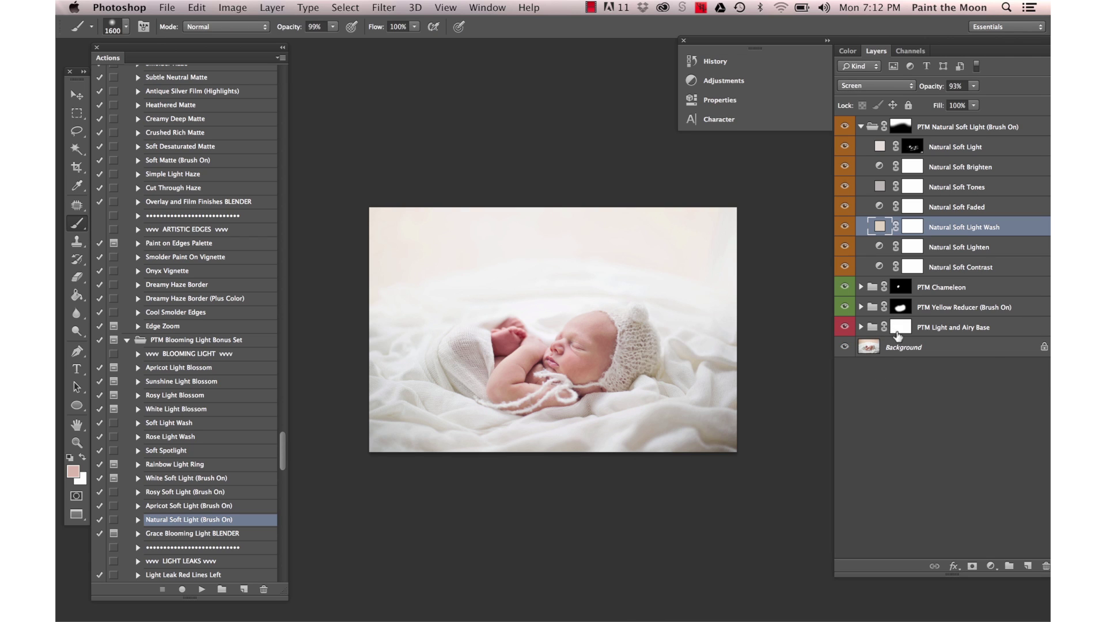
click(861, 127)
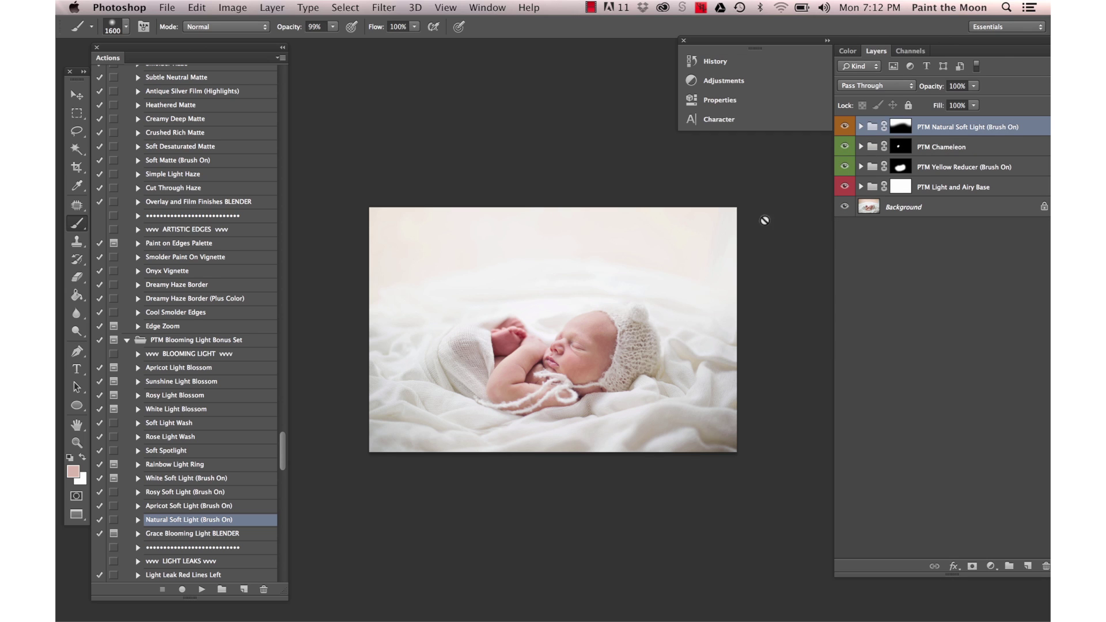
Rework the wash fill into a lighter, softer beige (e2d4c2) and collapse the group.
click(861, 130)
double_click(879, 228)
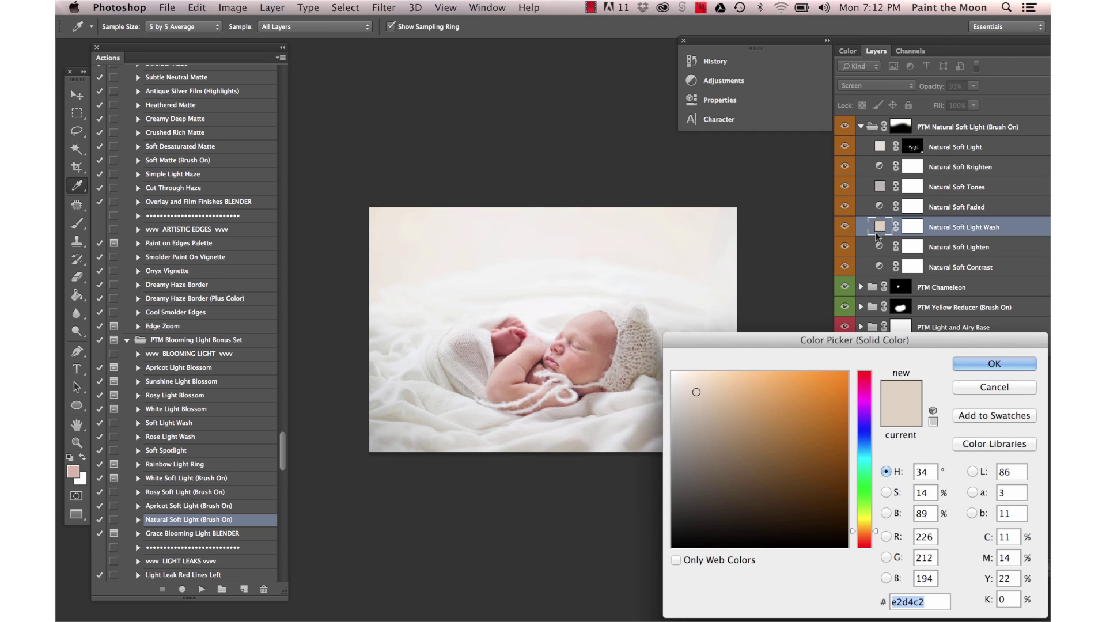
drag(696, 393, 690, 386)
key(Return)
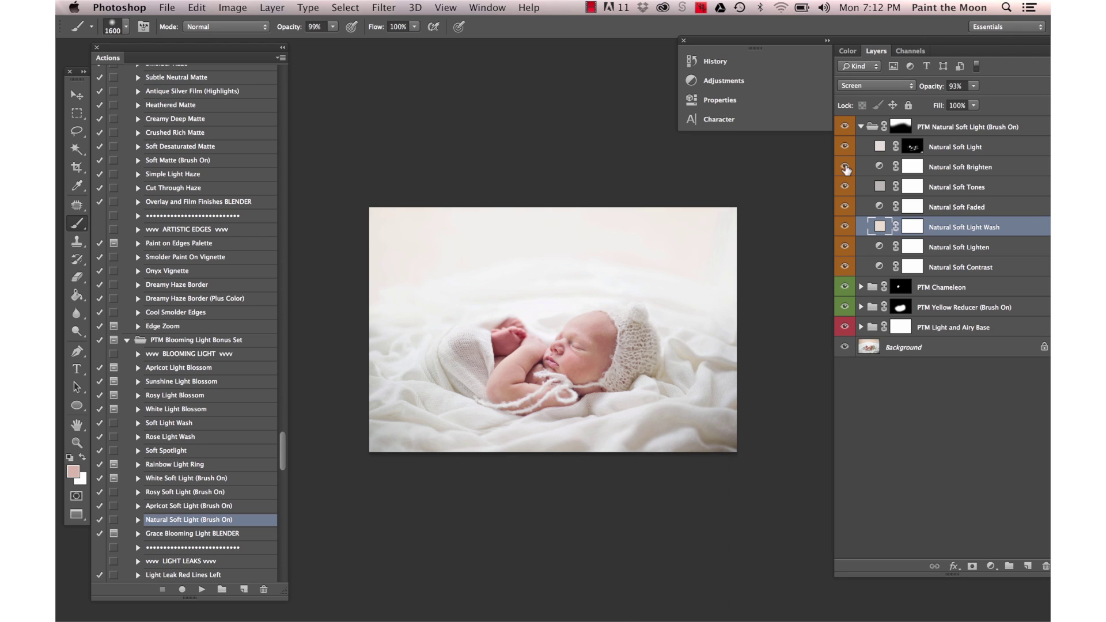
click(861, 127)
Compare the soft light group off and on, then select all layers through Background.
click(843, 127)
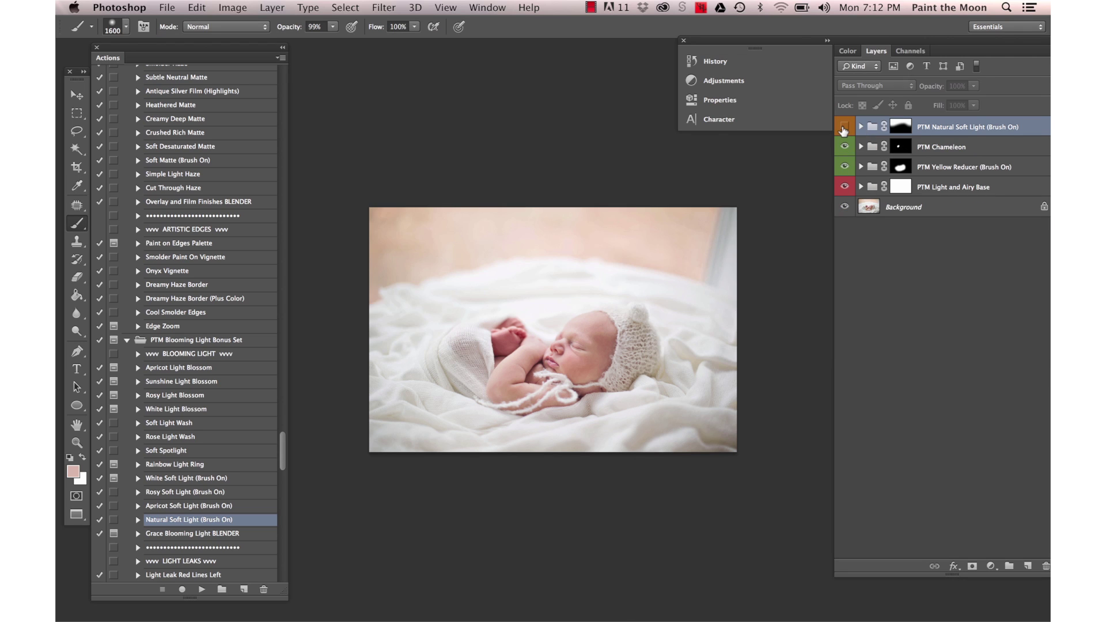
click(844, 127)
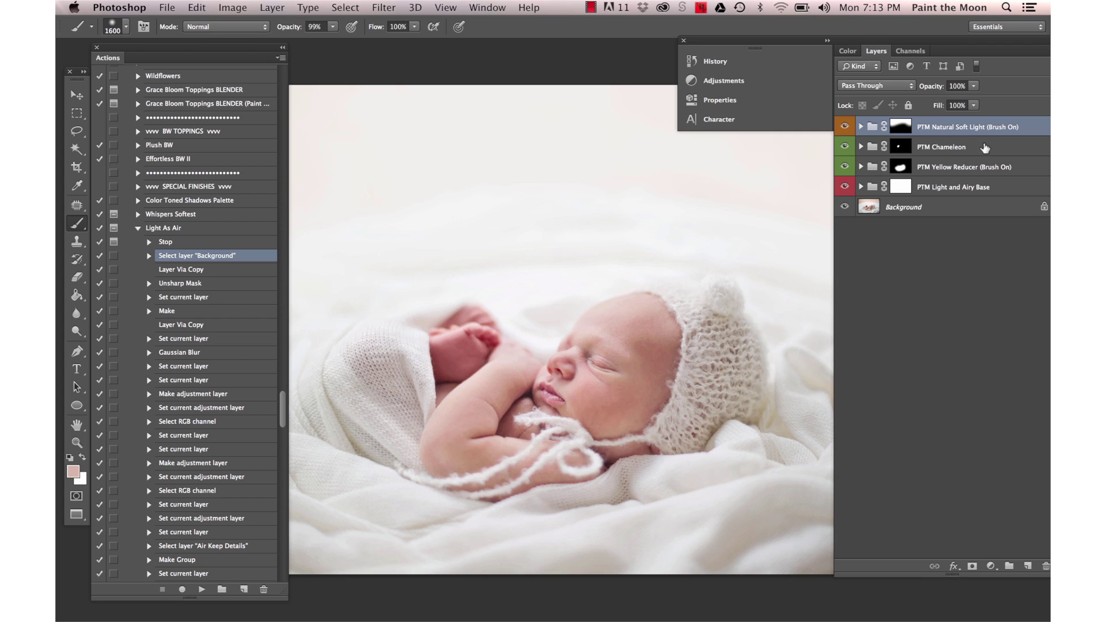
shift+click(952, 208)
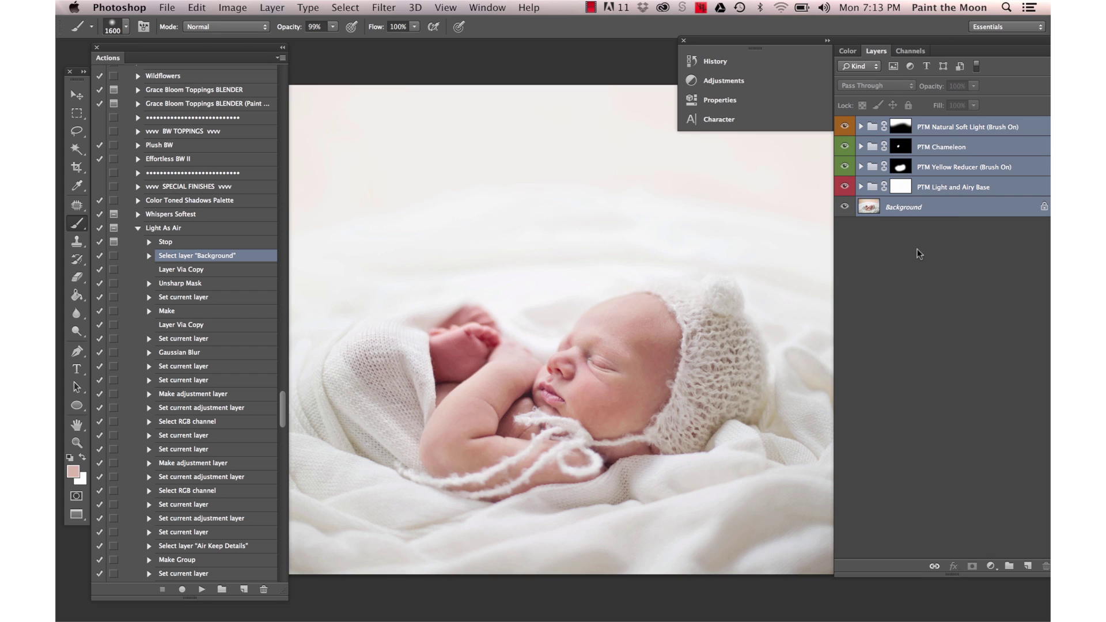
Merge all visible layers into a single Background layer.
key(super+e)
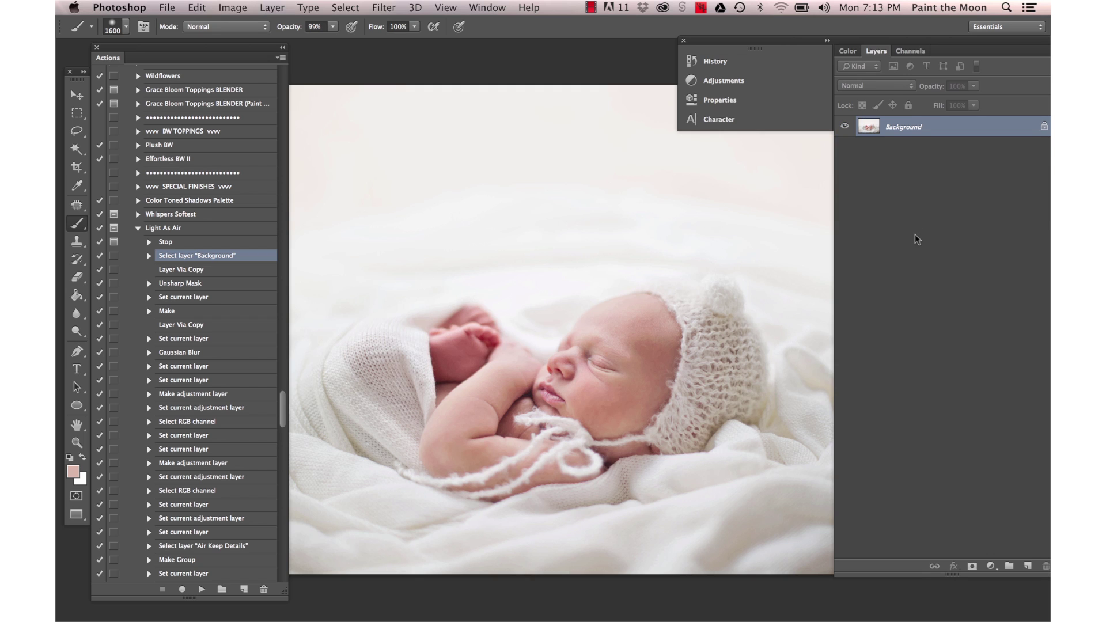
right_click(939, 119)
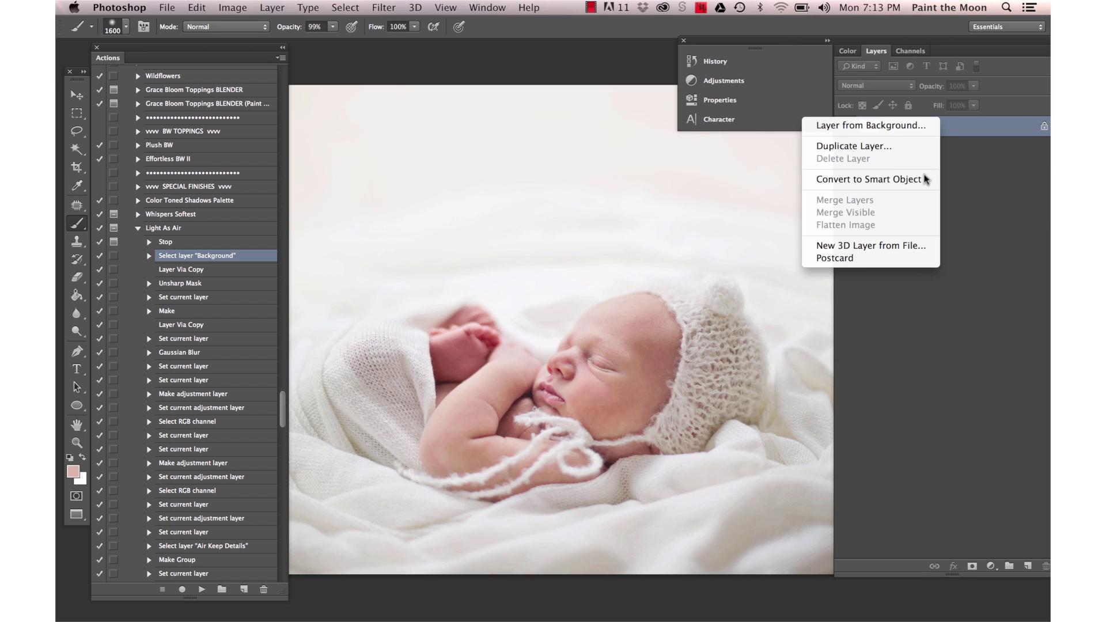
click(965, 139)
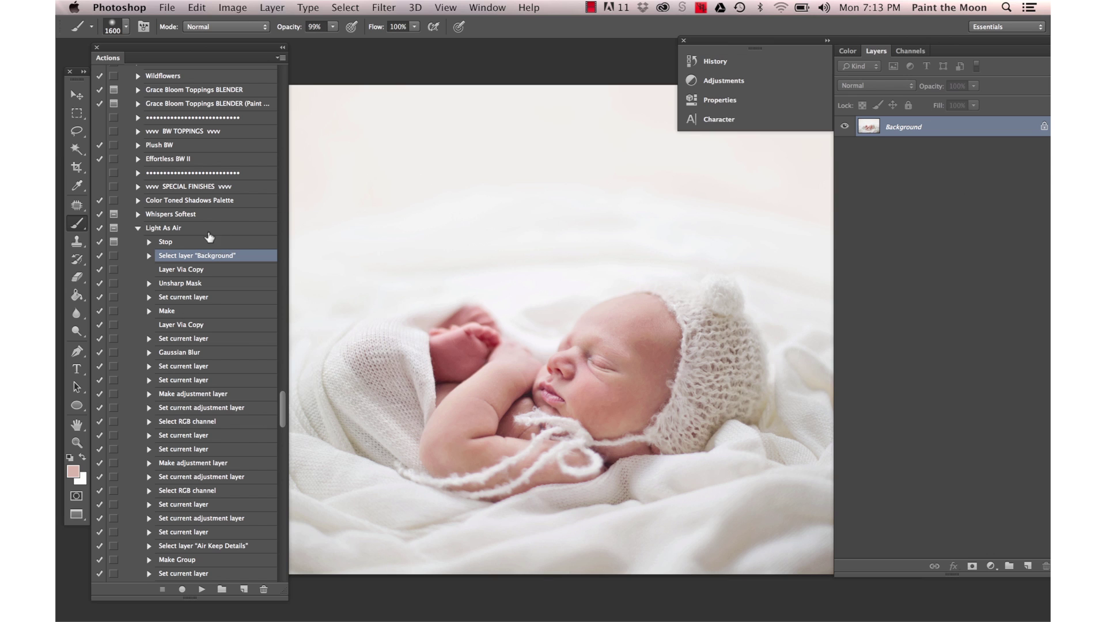
Select the Light As Air action in the Actions panel and play it.
click(138, 229)
click(149, 229)
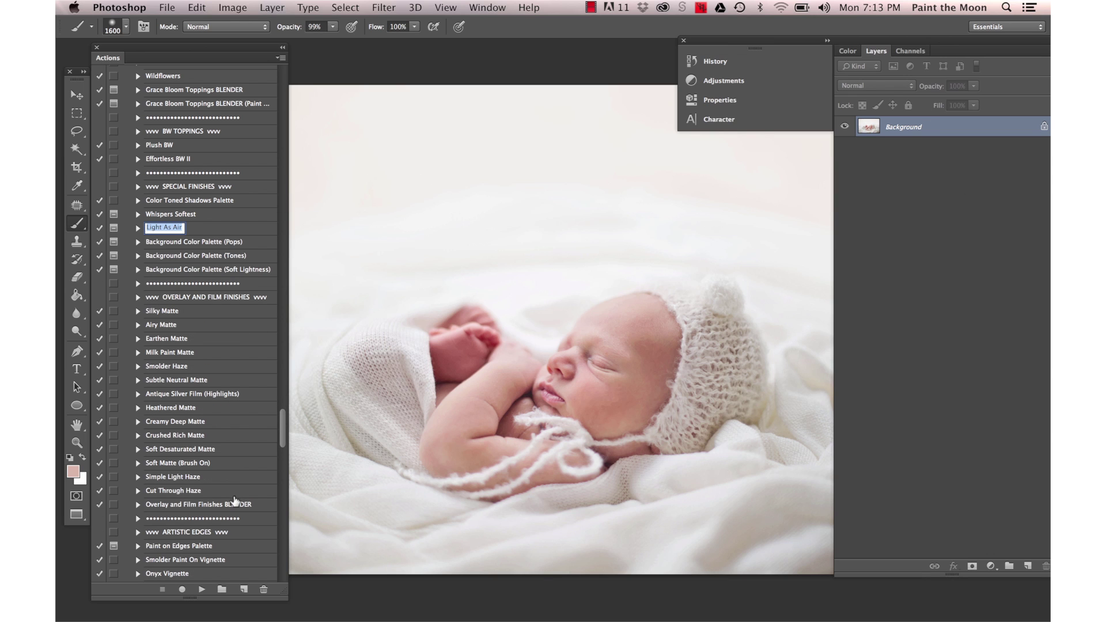
click(201, 590)
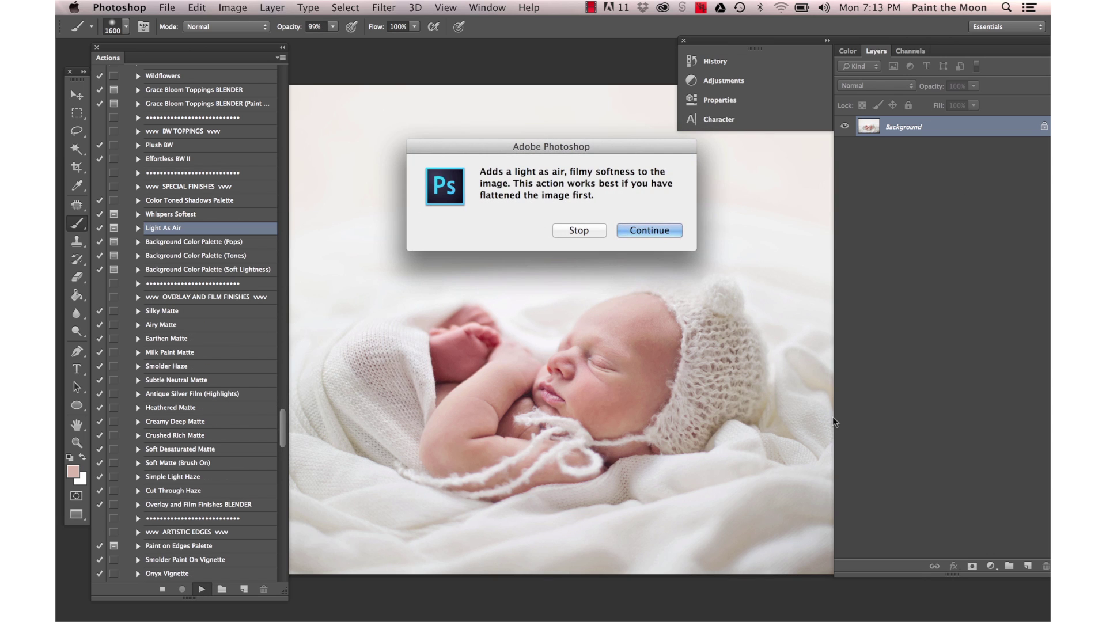
Continue the action and raise the PTM Light As Air group's opacity from 55% to 75%, comparing it on and off.
key(Return)
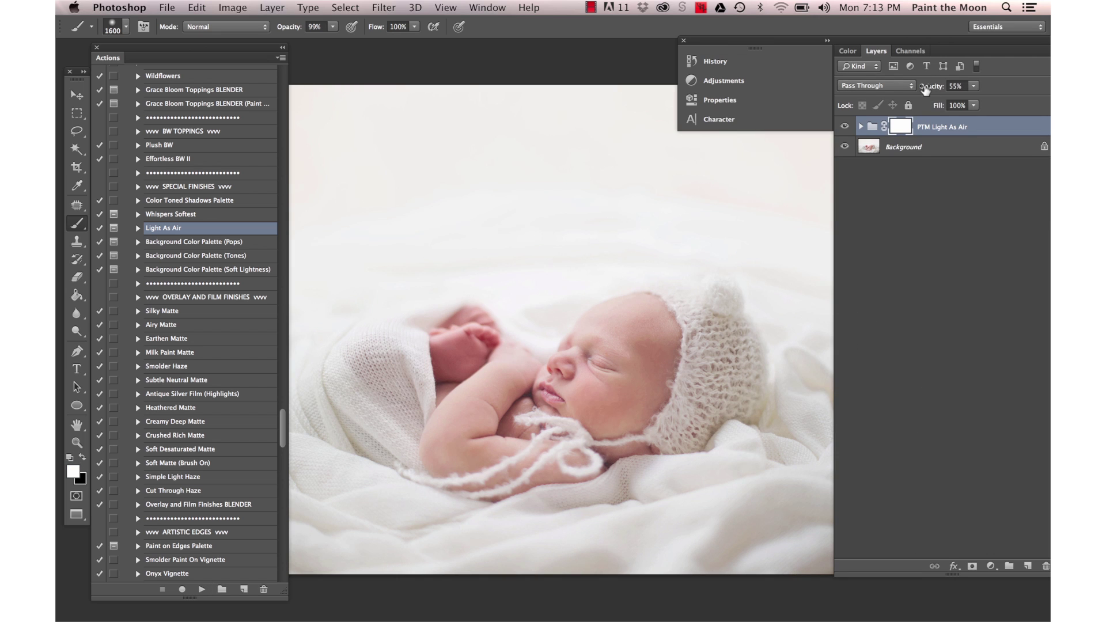
drag(924, 89, 938, 93)
click(845, 126)
click(845, 126)
Zoom in on the baby's face to compare the Light As Air effect, then fit the photo in view.
key(super+minus)
key(super+plus)
key(super+plus)
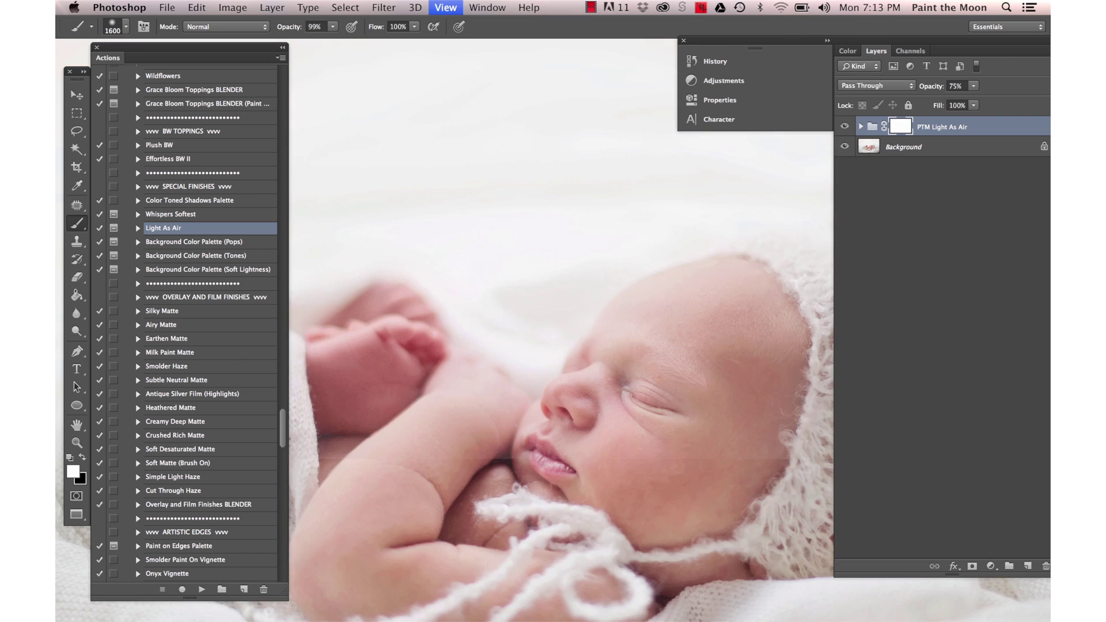
key(v)
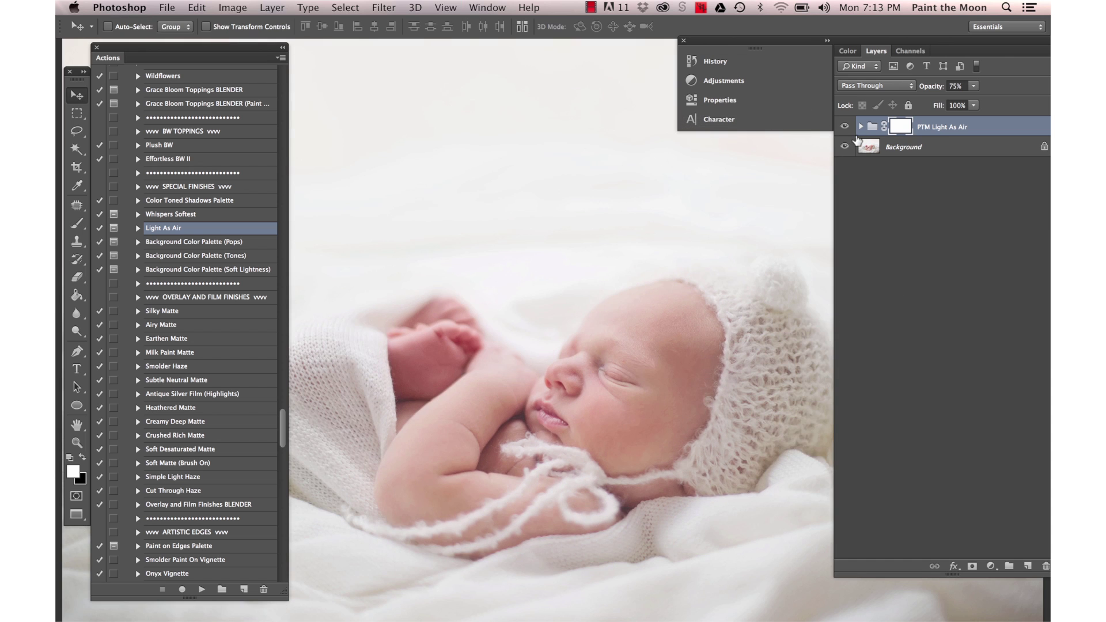
click(845, 127)
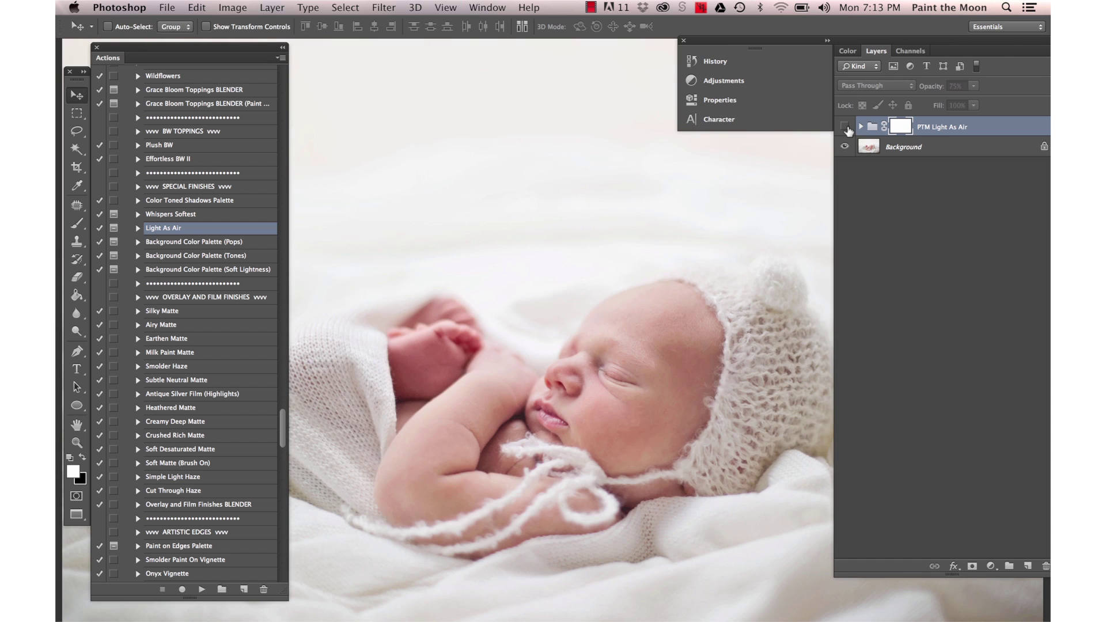
click(846, 128)
key(super+minus)
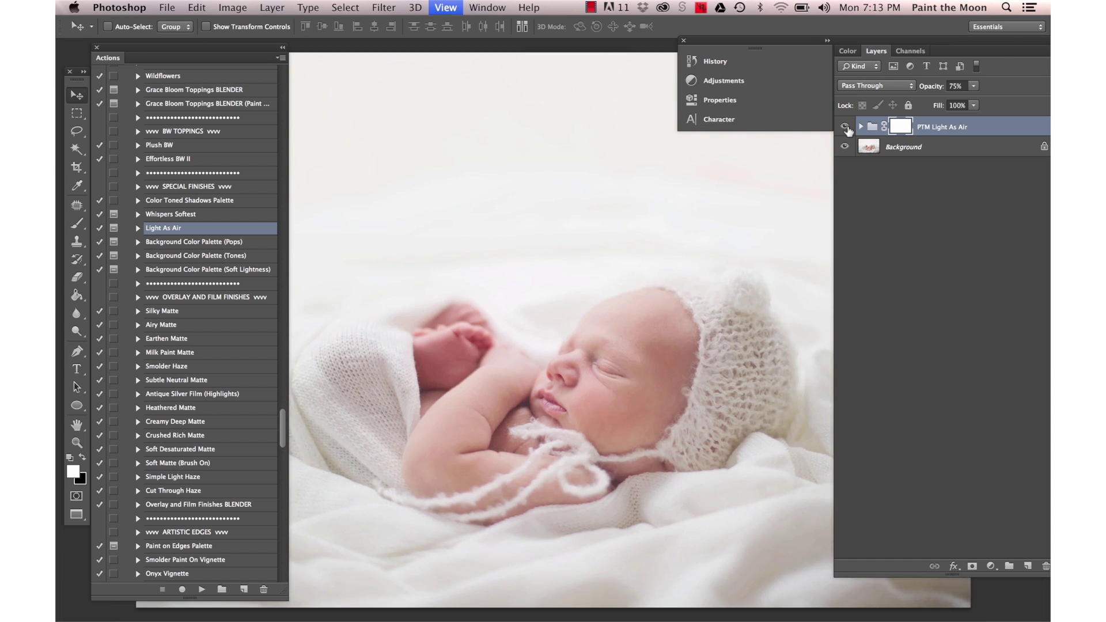
In History, view the original photo snapshot, then return to the last Master Opacity Change state.
click(929, 250)
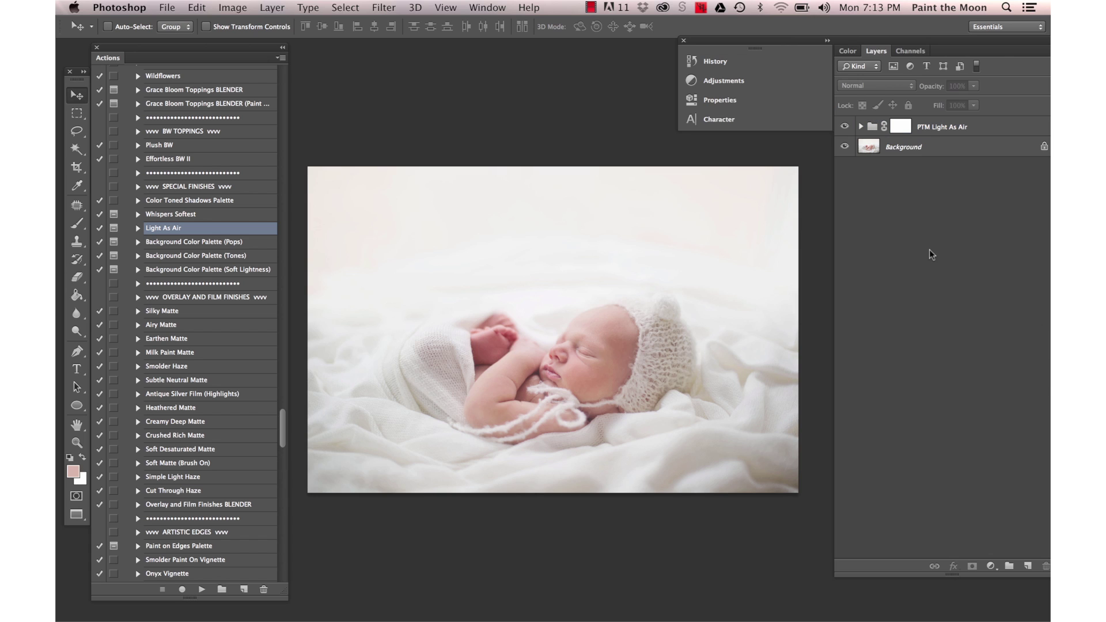
click(742, 64)
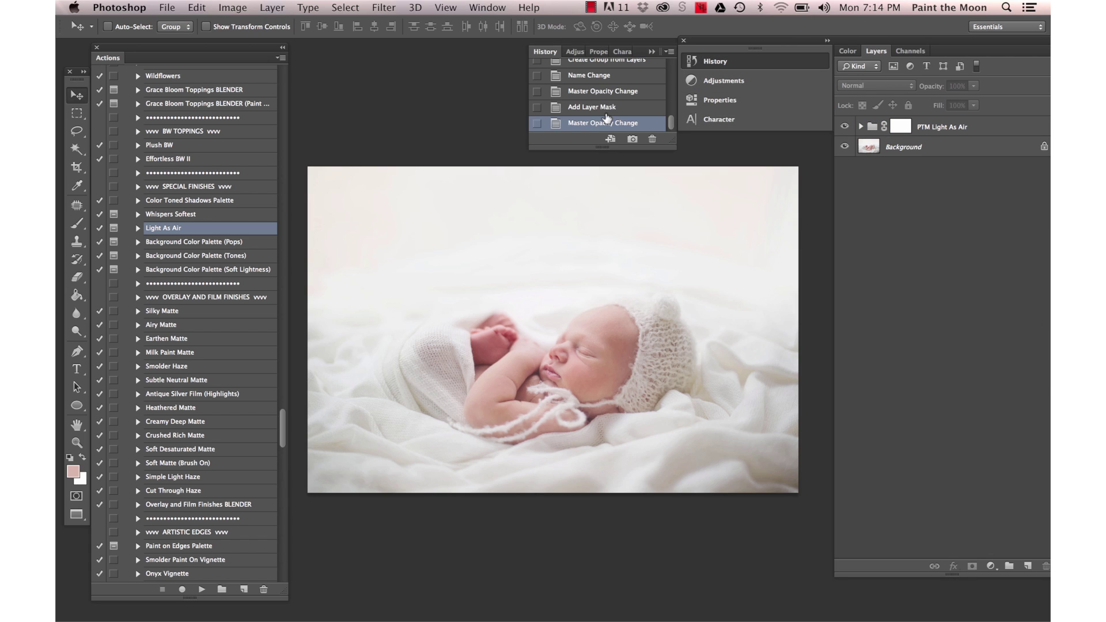
scroll(607, 118, up, 5)
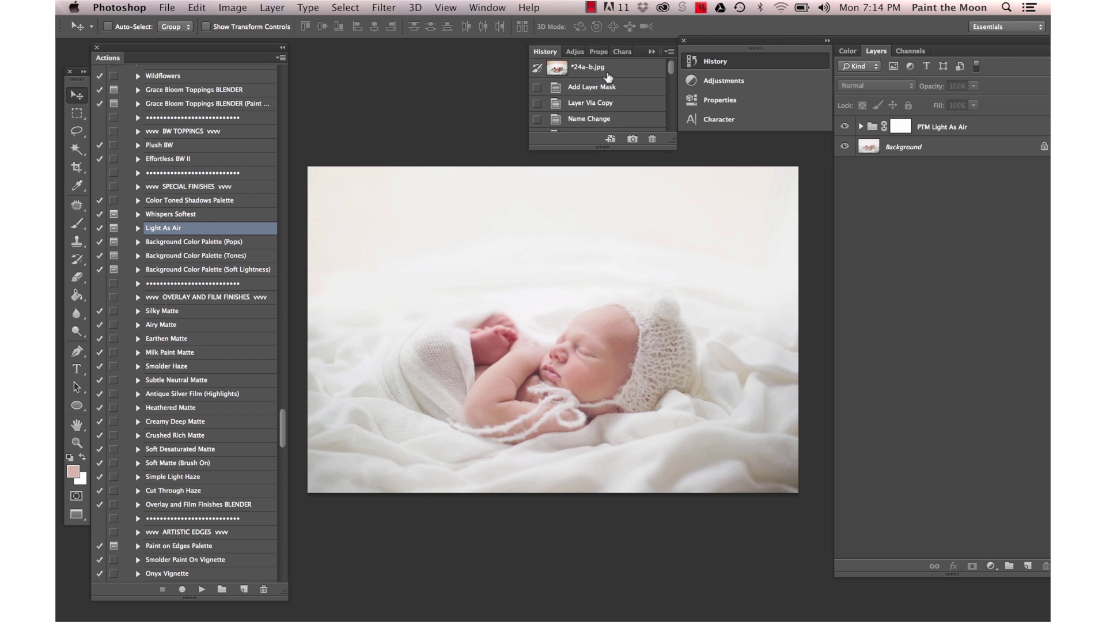
click(608, 75)
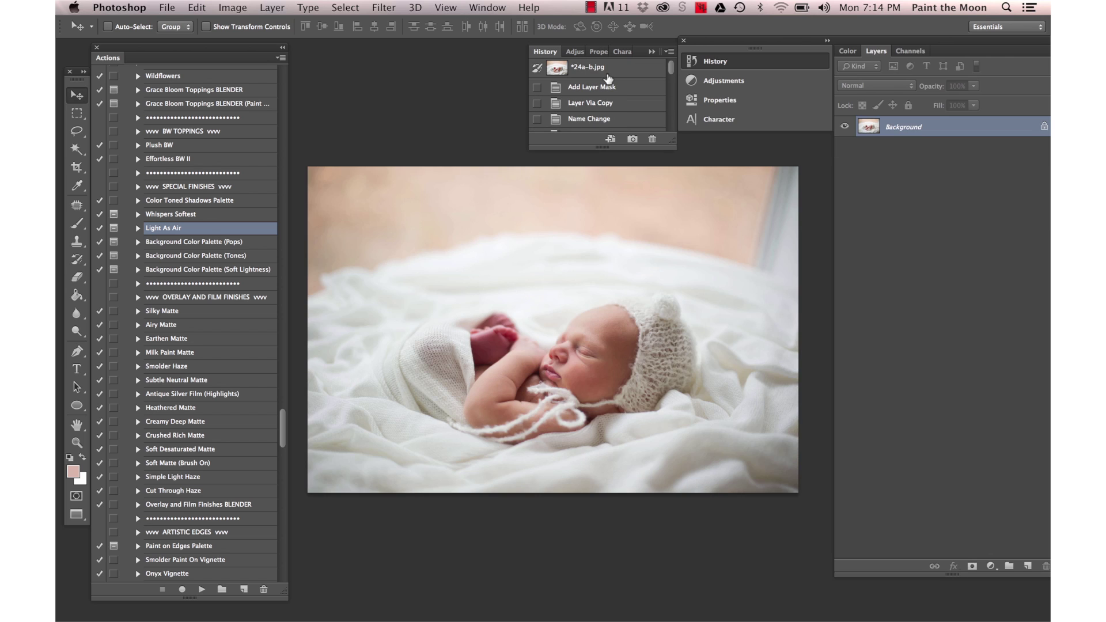
scroll(608, 80, down, 5)
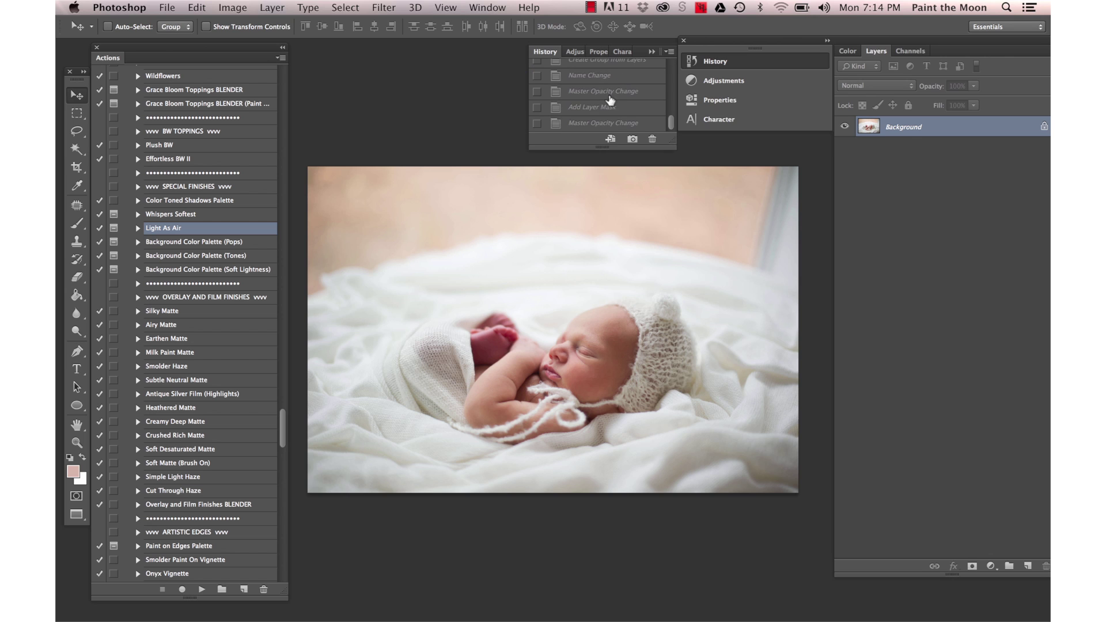
click(597, 123)
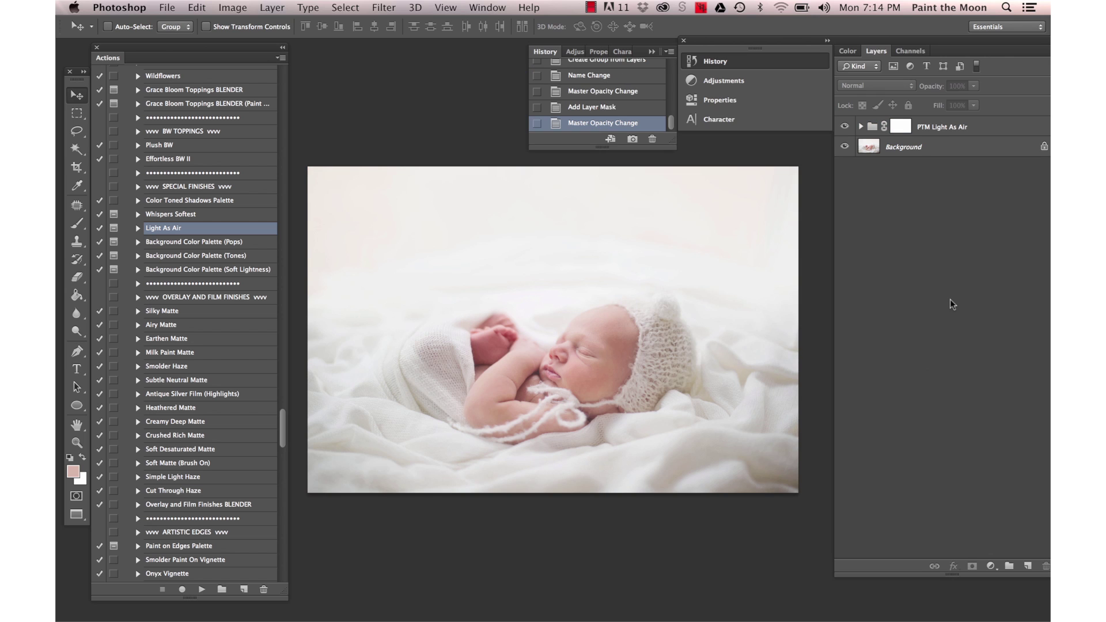